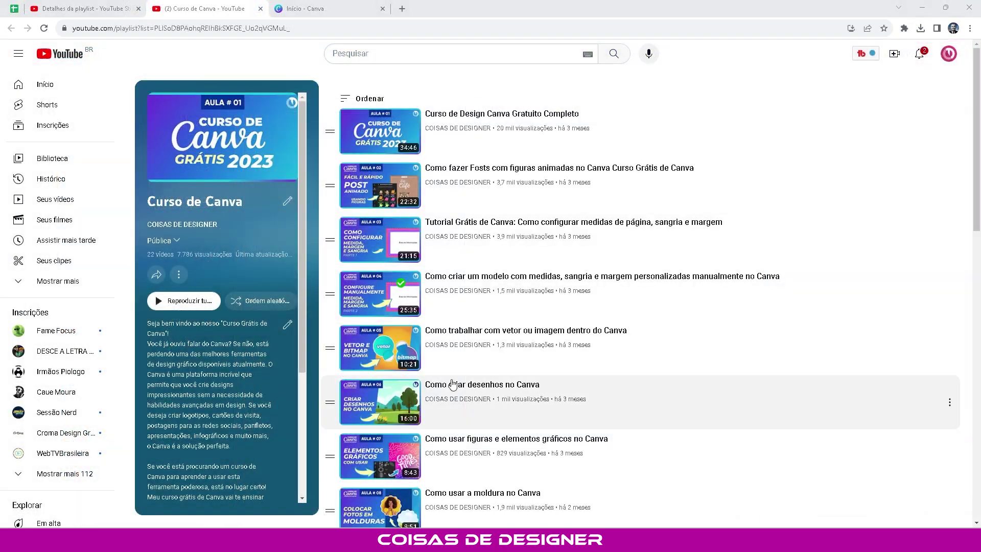
{"action": "scroll", "coordinate": [452, 384], "scroll_direction": "down", "scroll_amount": 8}
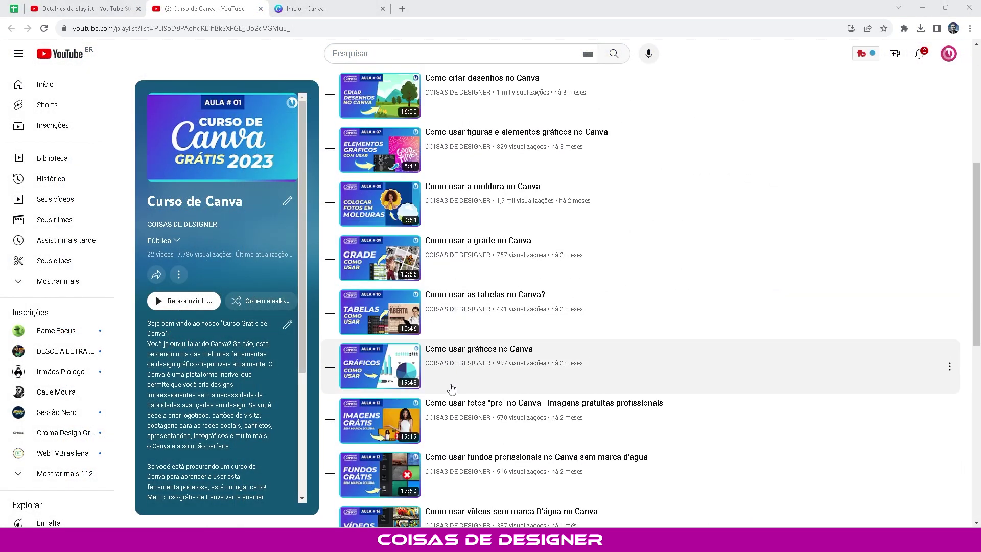
{"action": "scroll", "coordinate": [449, 387], "scroll_direction": "down", "scroll_amount": 2}
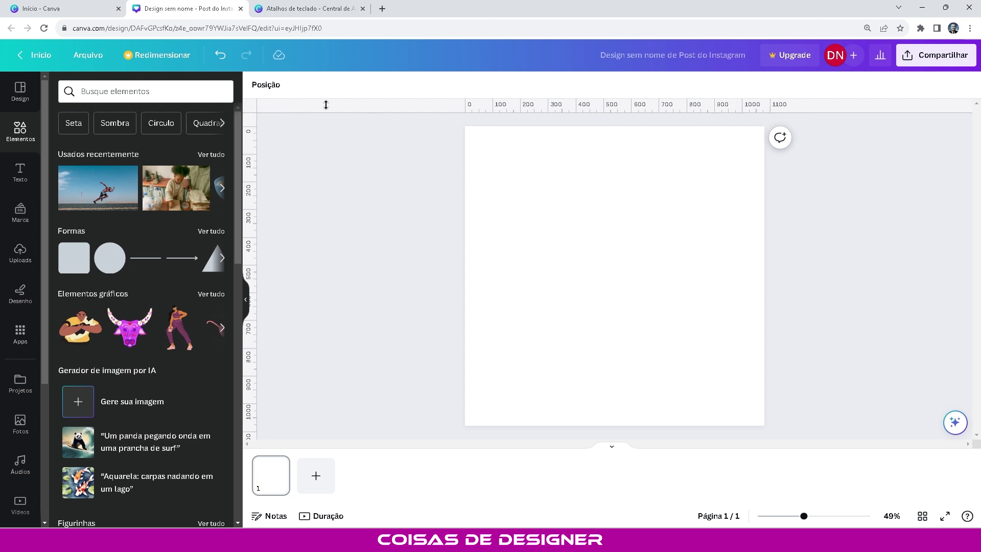
Step: Hide and show the page rulers repeatedly, leaving them shown
{"action": "left_click_drag", "start_coordinate": [534, 104], "coordinate": [466, 95]}
{"action": "key", "text": "shift+r"}
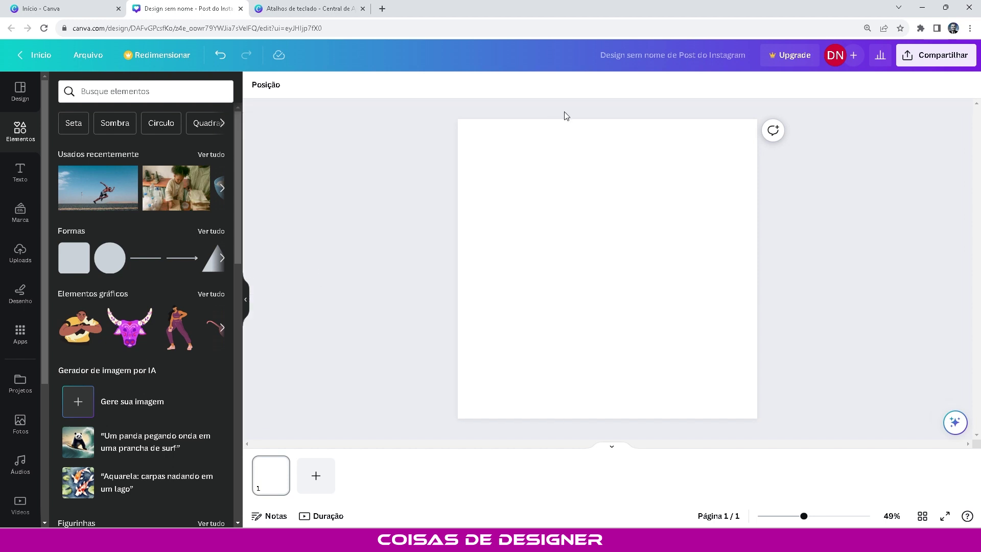
{"action": "key", "text": "shift+r"}
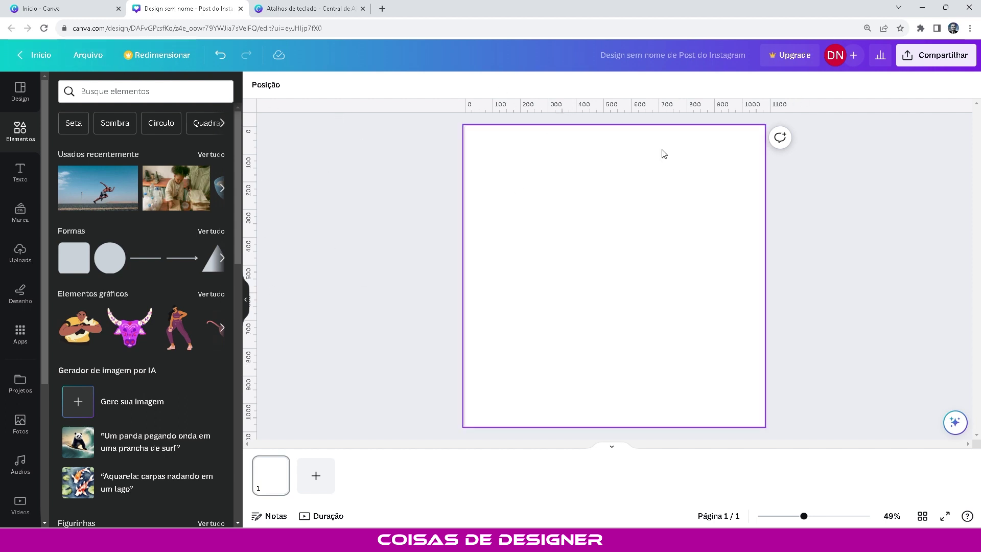
{"action": "key", "text": "shift+r"}
{"action": "key", "text": "shift+r"}
{"action": "key", "text": "shift+r"}
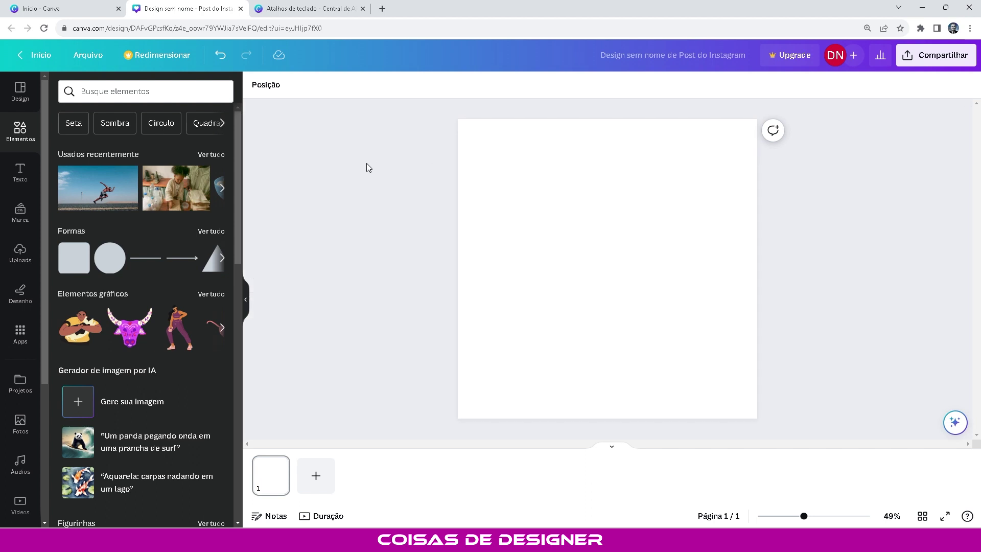
{"action": "key", "text": "shift+r"}
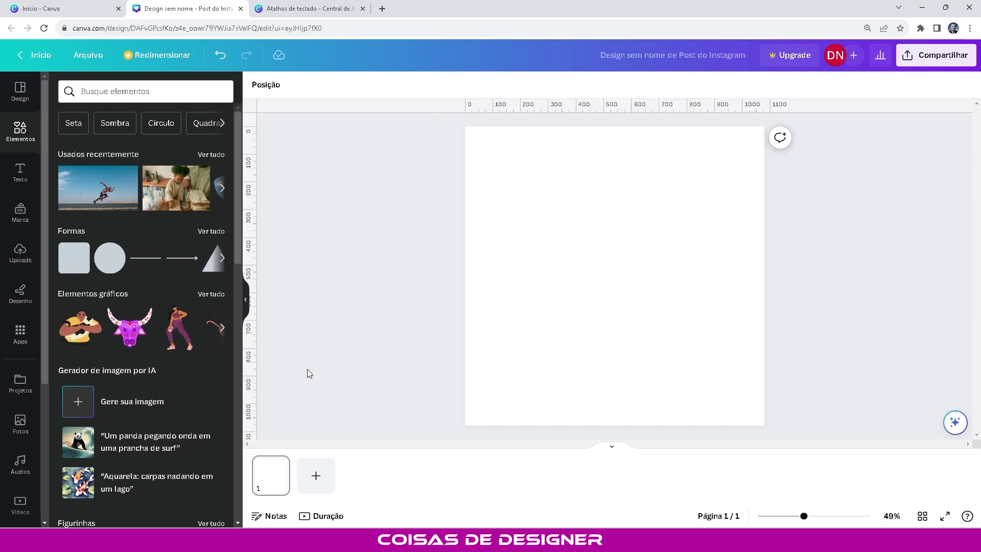
Step: Place two magenta rounded rectangles on the page, enlarging the second one and moving it to the page centre
{"action": "left_click", "coordinate": [68, 272]}
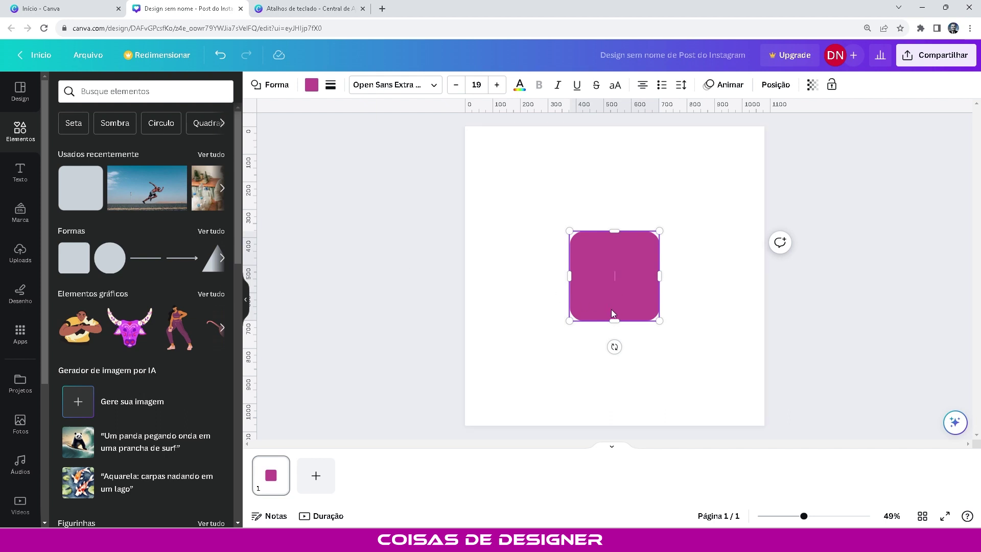
{"action": "left_click_drag", "start_coordinate": [611, 308], "coordinate": [627, 231]}
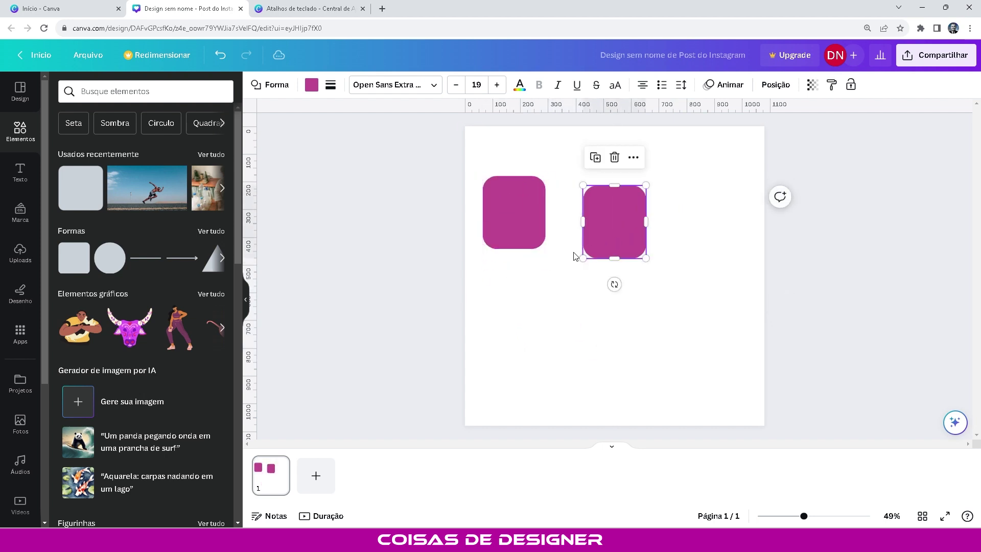
{"action": "left_click_drag", "start_coordinate": [583, 258], "coordinate": [521, 308]}
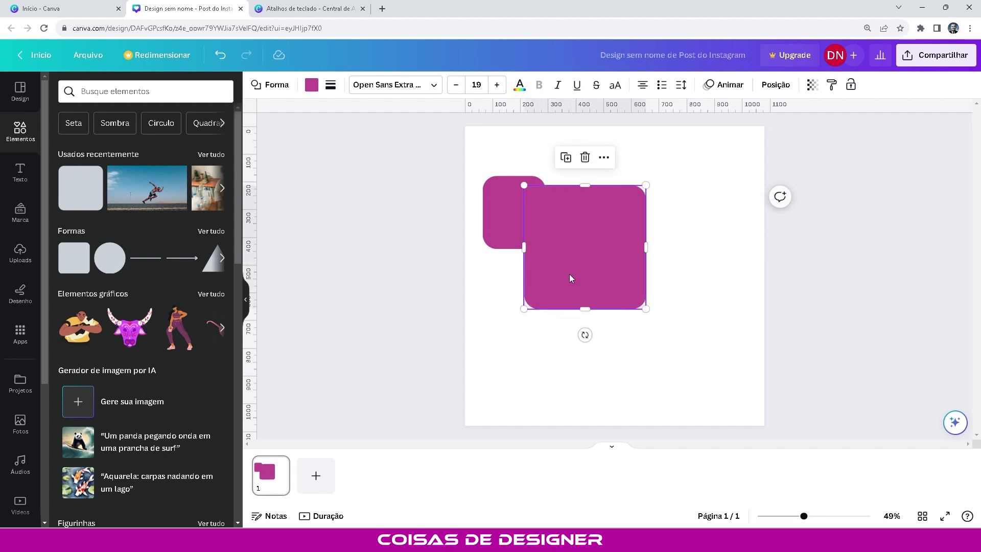
{"action": "left_click_drag", "start_coordinate": [569, 276], "coordinate": [600, 320]}
{"action": "left_click", "coordinate": [399, 289]}
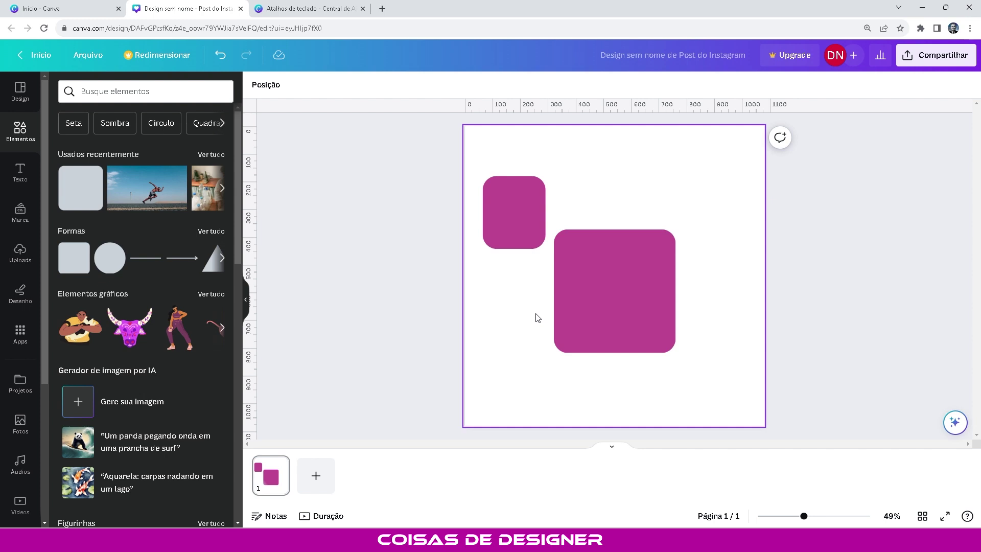
Step: Undo the second rectangle's move, its enlargement and its duplication
{"action": "key", "text": "ctrl+z"}
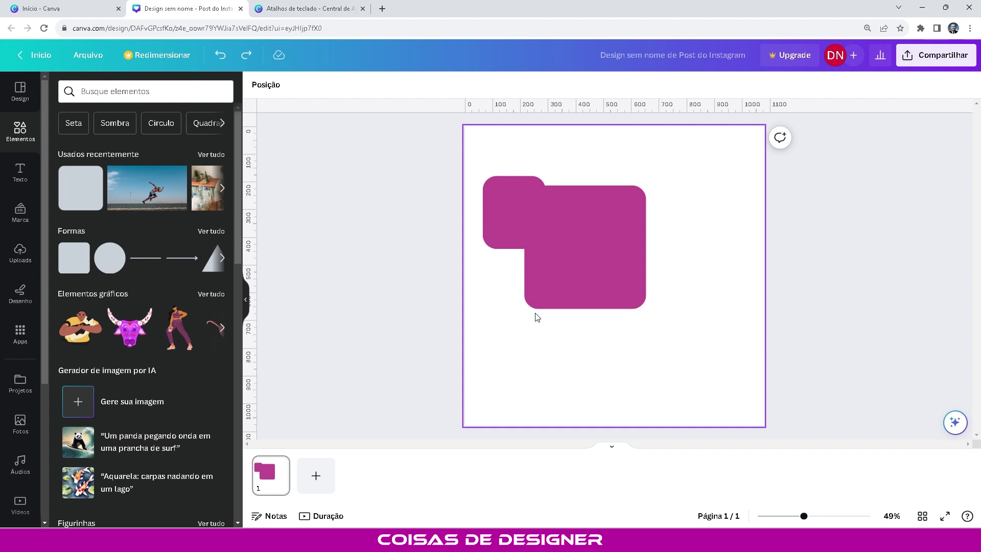
{"action": "key", "text": "ctrl+z"}
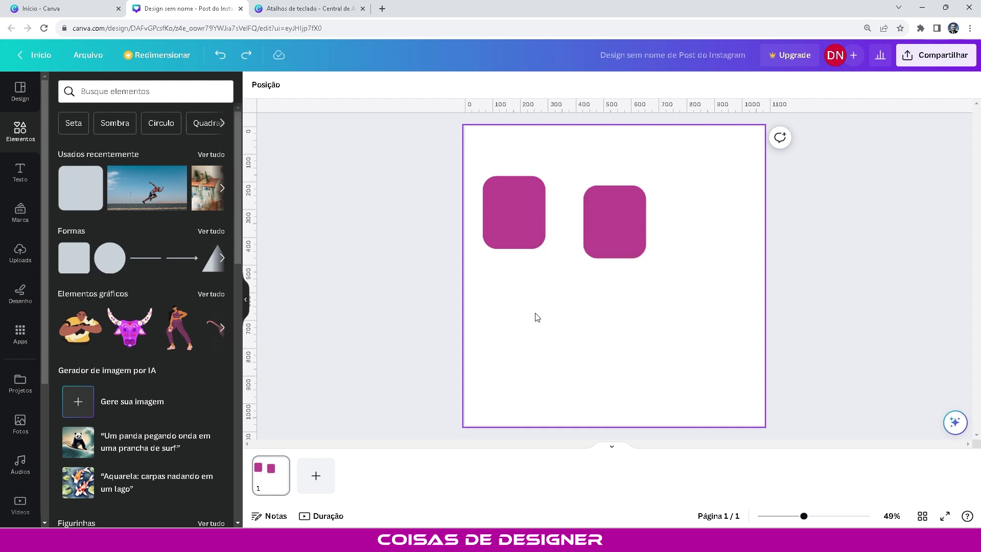
{"action": "key", "text": "ctrl+z"}
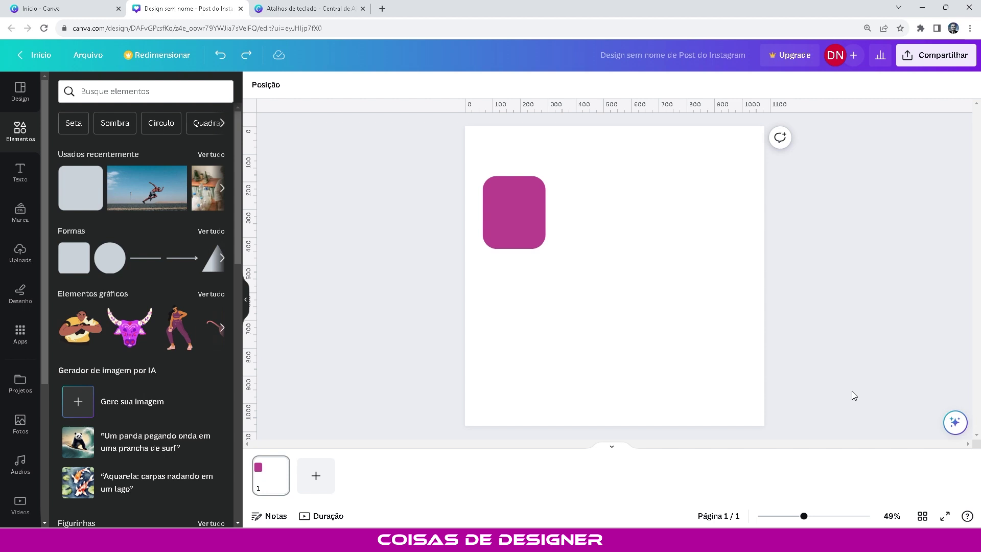
Step: Redo the second rectangle's duplication, enlargement and move
{"action": "key", "text": "ctrl+v"}
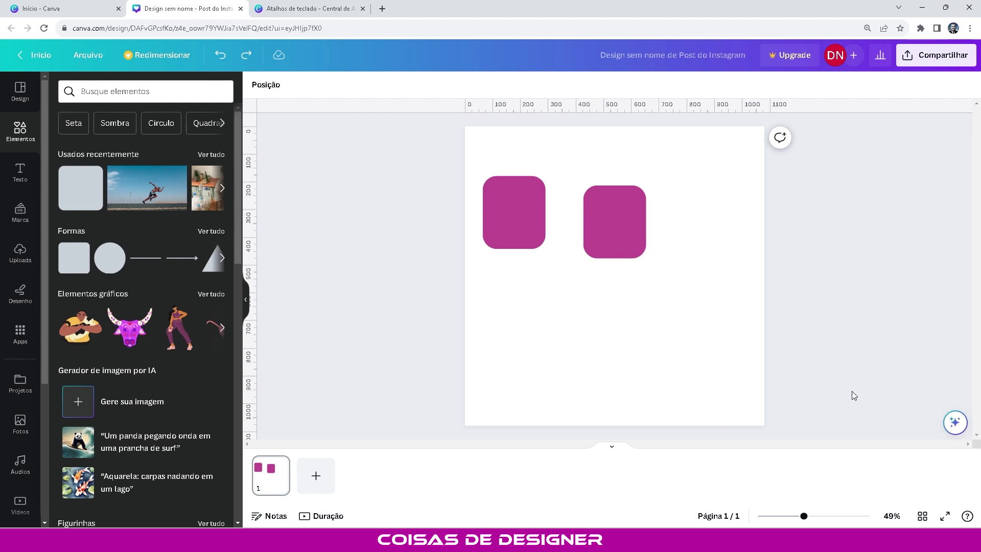
{"action": "key", "text": "ctrl+y"}
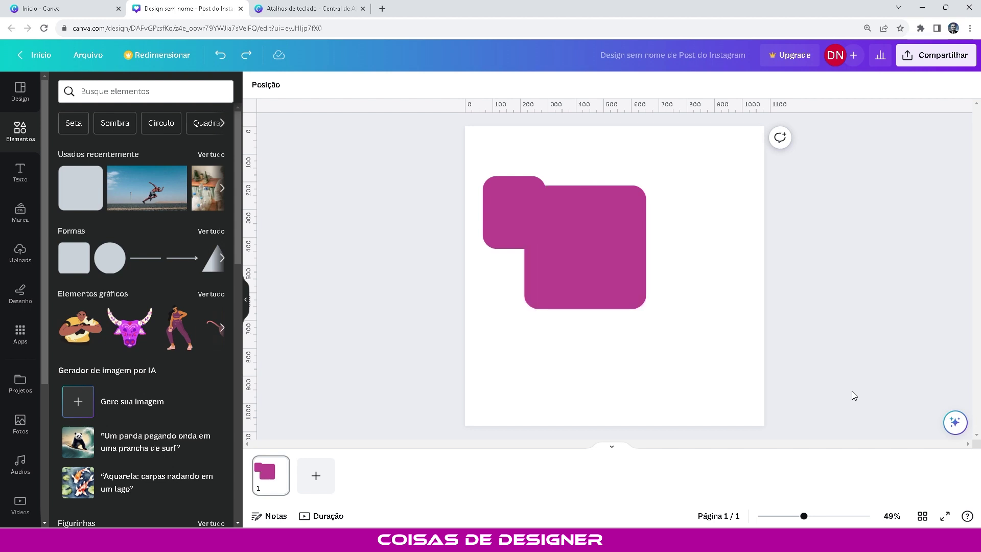
{"action": "key", "text": "ctrl+y"}
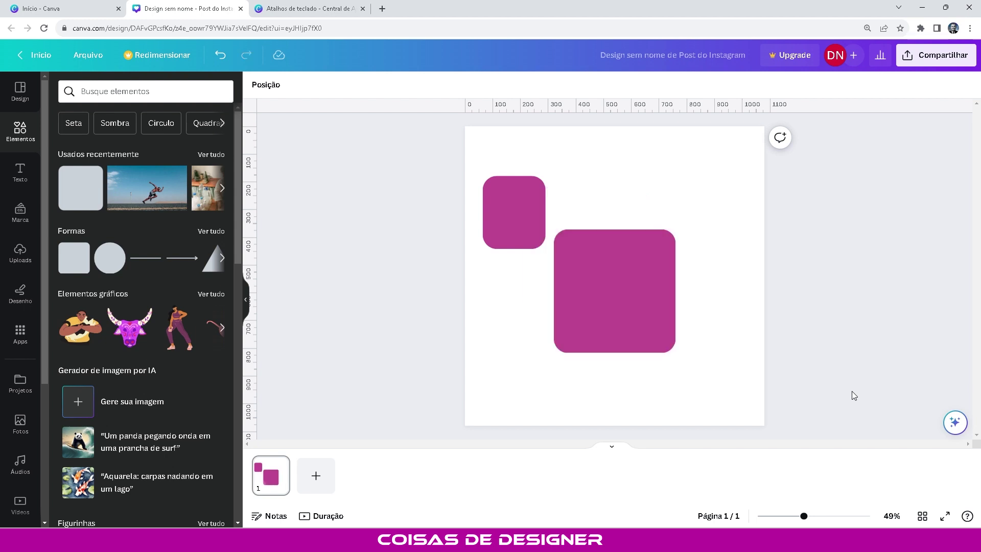
Step: Undo and redo the second rectangle's changes several times, ending with all of them redone
{"action": "key", "text": "ctrl+z"}
{"action": "key", "text": "ctrl+z"}
{"action": "key", "text": "ctrl+y"}
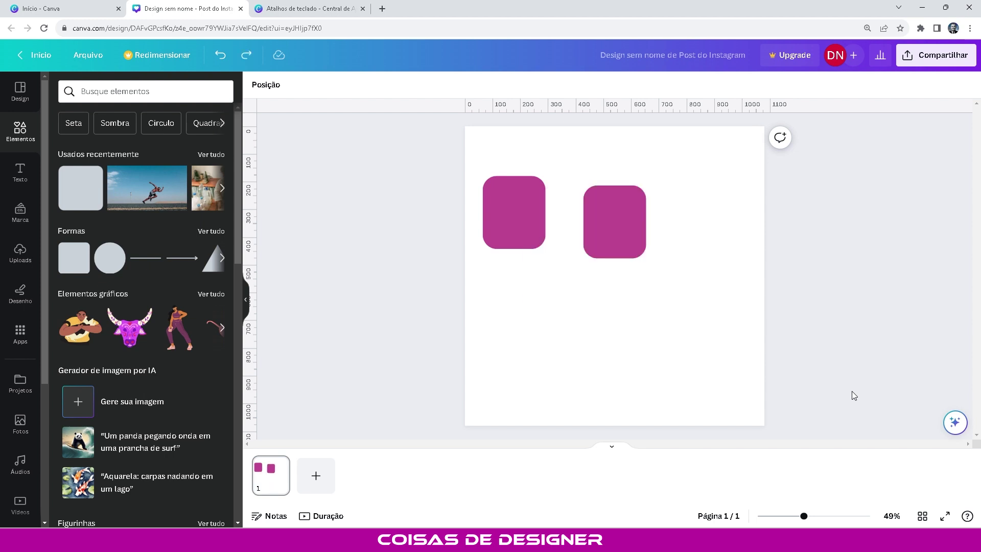
{"action": "key", "text": "ctrl+y"}
{"action": "key", "text": "ctrl+y"}
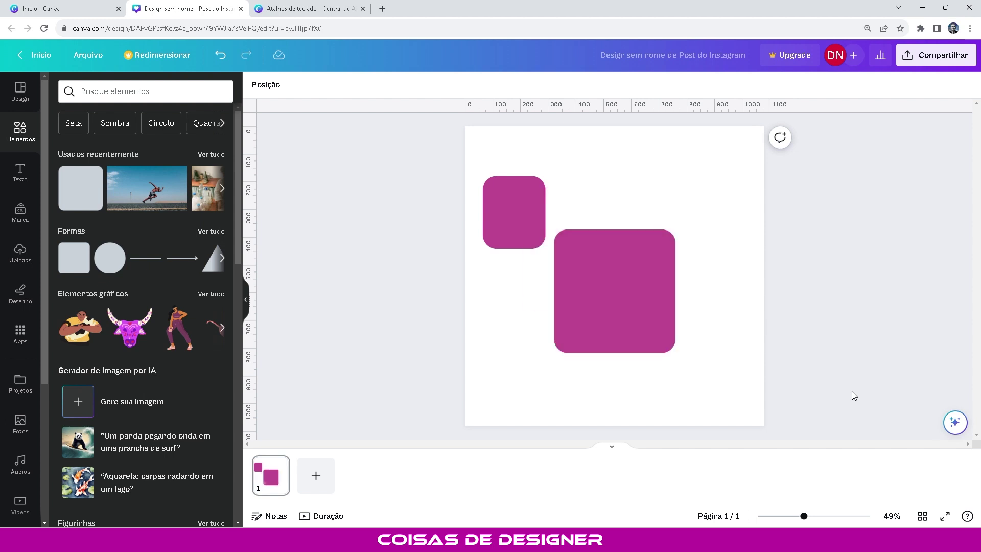
{"action": "key", "text": "ctrl+z"}
{"action": "key", "text": "ctrl+z"}
{"action": "key", "text": "ctrl+z"}
{"action": "key", "text": "ctrl+y"}
{"action": "key", "text": "ctrl+y"}
{"action": "key", "text": "ctrl+y"}
{"action": "key", "text": "ctrl+z"}
{"action": "key", "text": "ctrl+z"}
{"action": "key", "text": "ctrl+z"}
{"action": "key", "text": "ctrl+y"}
{"action": "key", "text": "ctrl+y"}
{"action": "key", "text": "ctrl+y"}
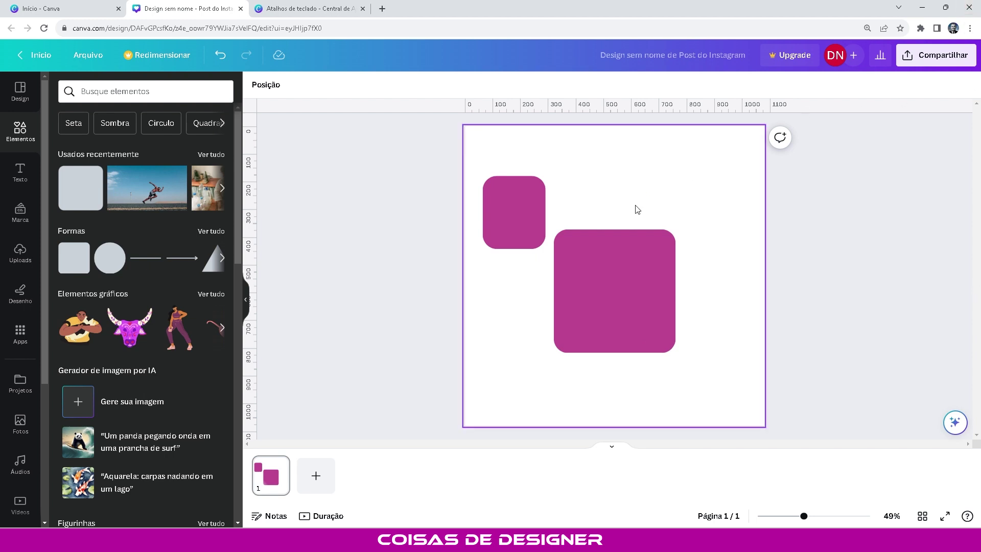
Step: Select both magenta rounded rectangles together and delete them from the page
{"action": "left_click", "coordinate": [591, 207]}
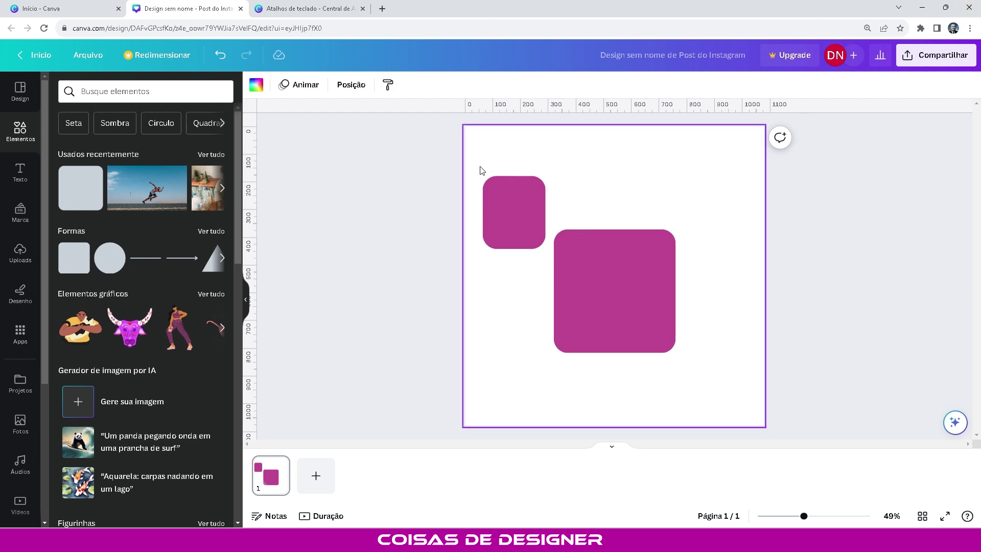
{"action": "left_click_drag", "start_coordinate": [470, 170], "coordinate": [601, 302]}
{"action": "key", "text": "Delete"}
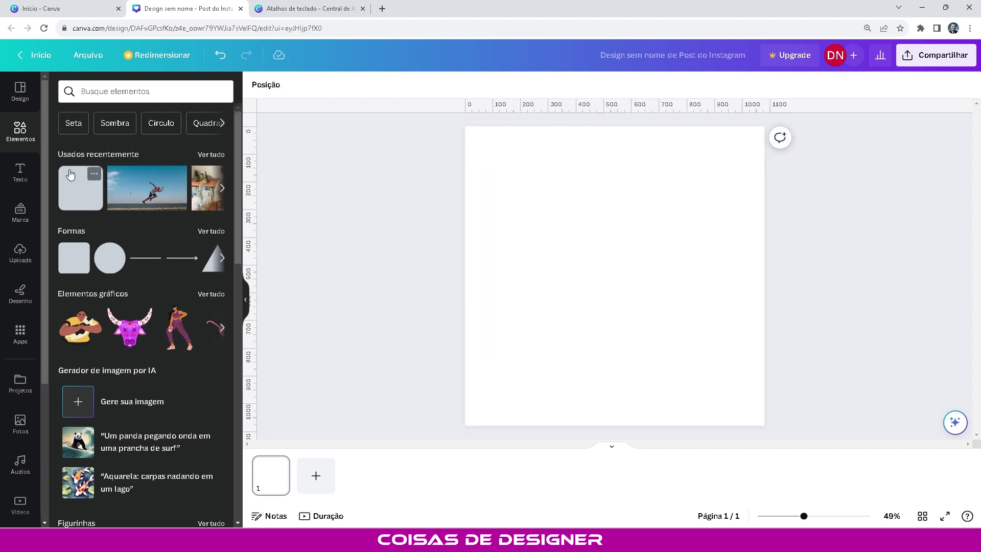
Step: Apply the recently used template "2° Encontro de Terapias Contextuais" to the empty page
{"action": "left_click", "coordinate": [29, 94]}
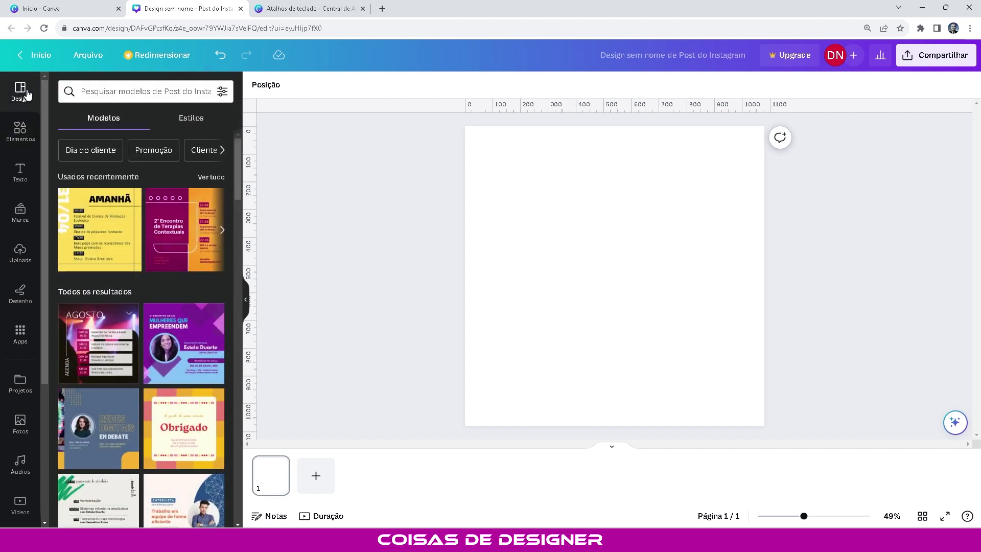
{"action": "left_click", "coordinate": [184, 230]}
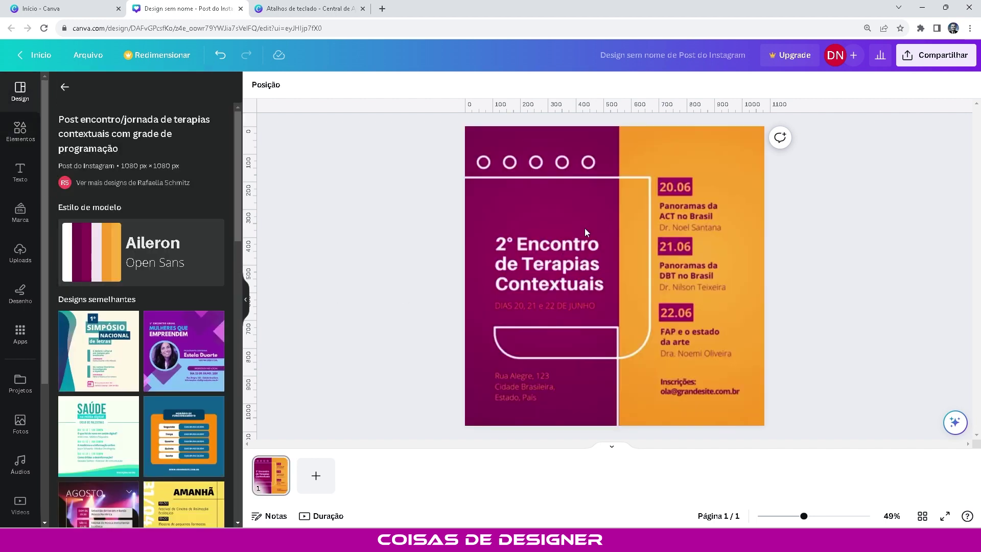
Step: Move the title "2° Encontro de Terapias Contextuais" up and right, and the "21.06" date label over the first talk
{"action": "left_click", "coordinate": [569, 250]}
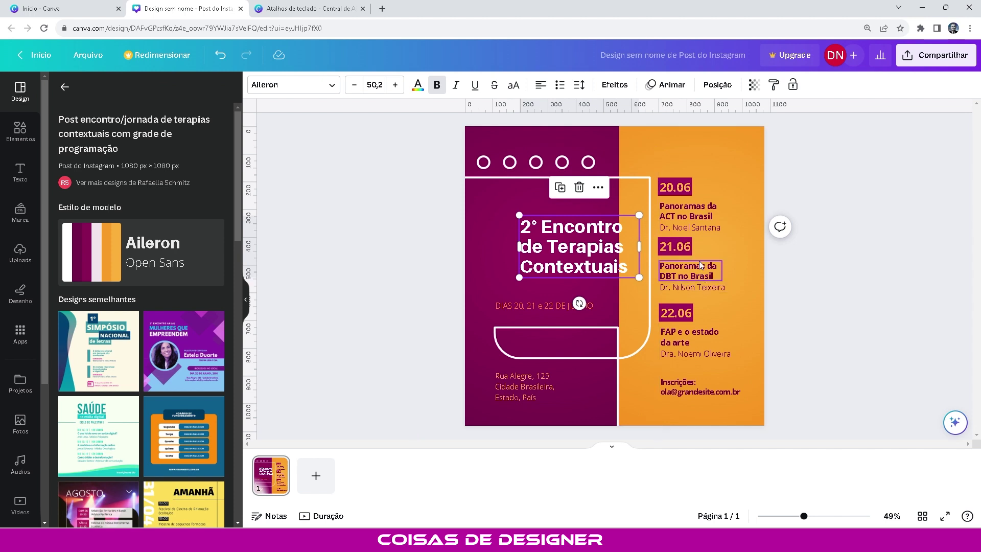
{"action": "left_click_drag", "start_coordinate": [689, 247], "coordinate": [742, 219]}
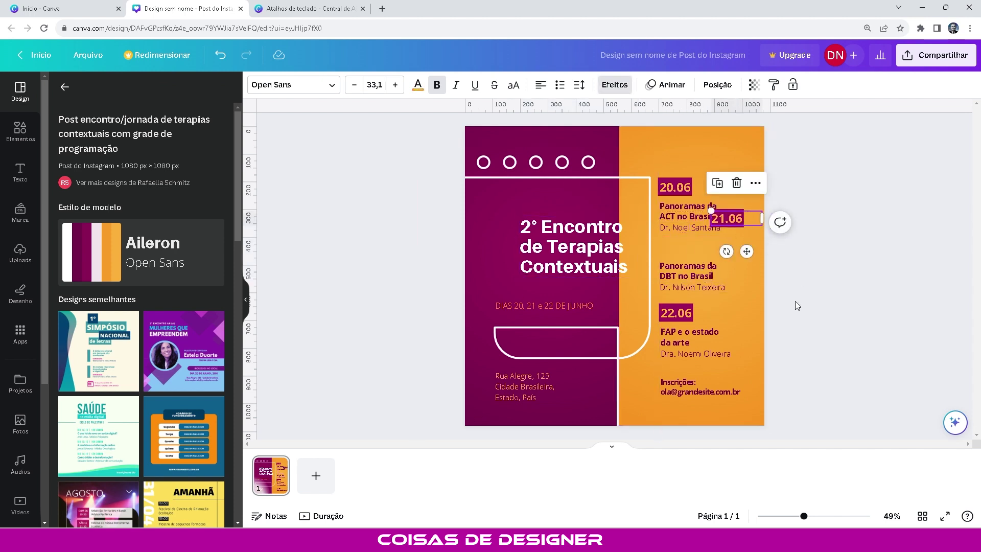
Step: Undo the moves of the title and the "21.06" label, redo them, and undo them again
{"action": "key", "text": "ctrl+z"}
{"action": "key", "text": "ctrl+z"}
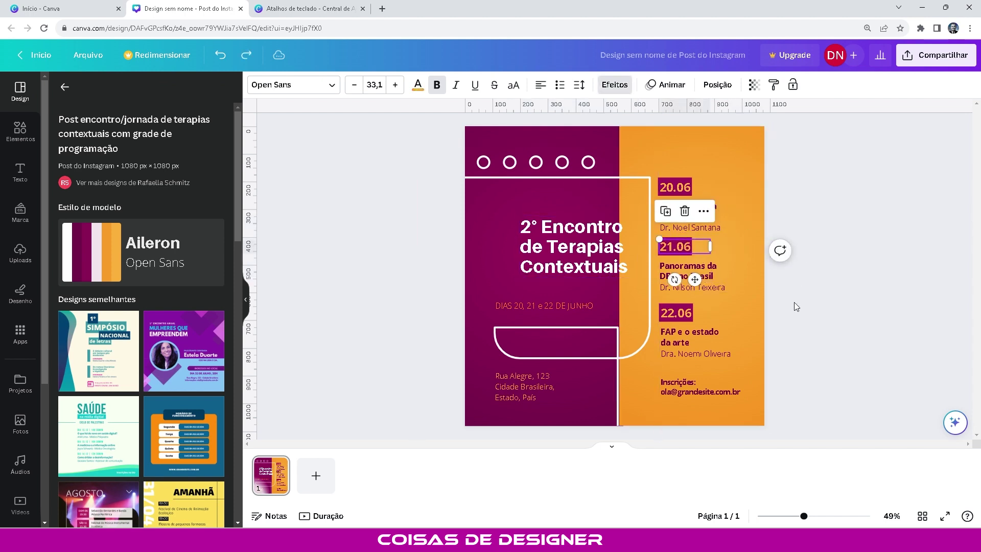
{"action": "left_click", "coordinate": [893, 192]}
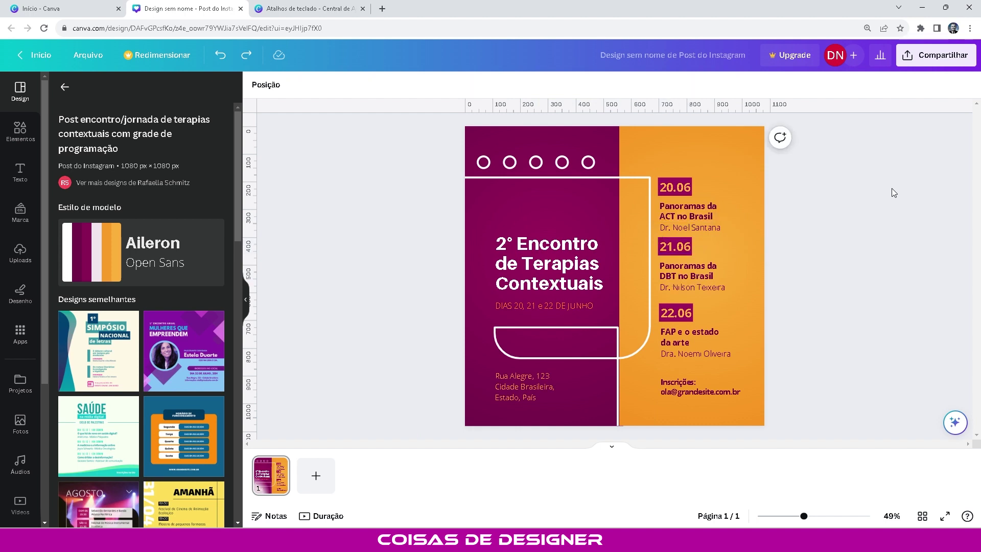
{"action": "key", "text": "ctrl+y"}
{"action": "key", "text": "ctrl+y"}
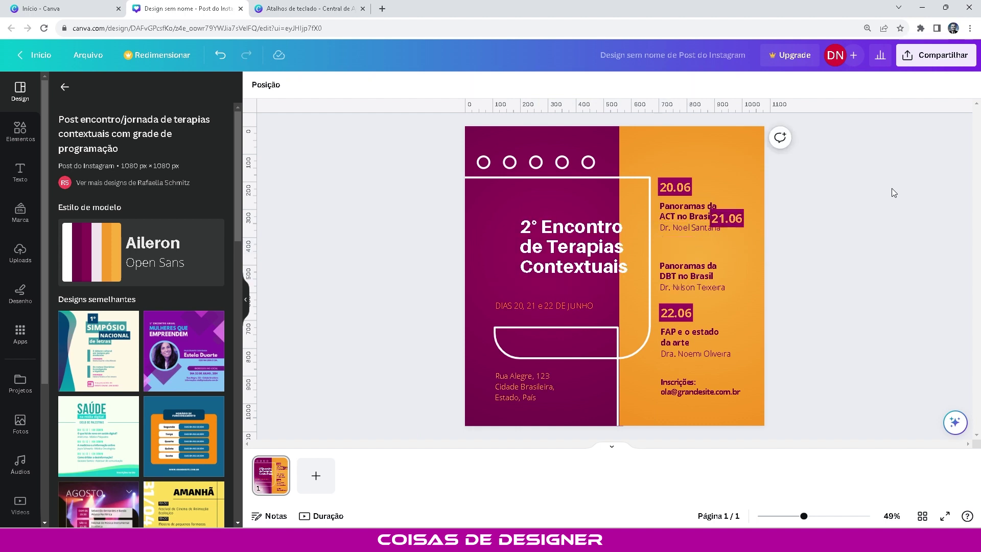
{"action": "key", "text": "ctrl+z"}
{"action": "key", "text": "ctrl+z"}
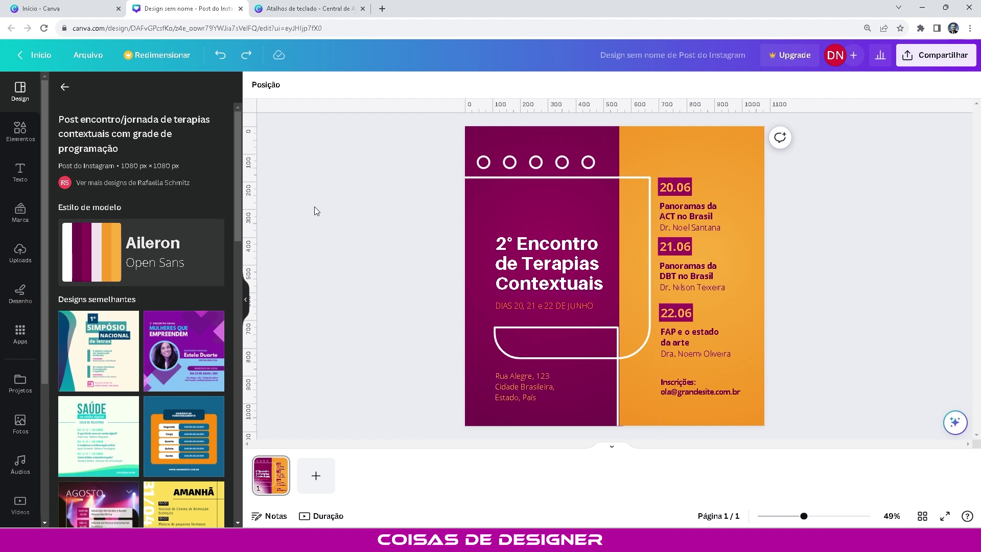
Step: Delete the template's backgrounds, decorative shapes, title, date line and address, keeping only the schedule and "Inscrições" texts
{"action": "key", "text": "ctrl+a"}
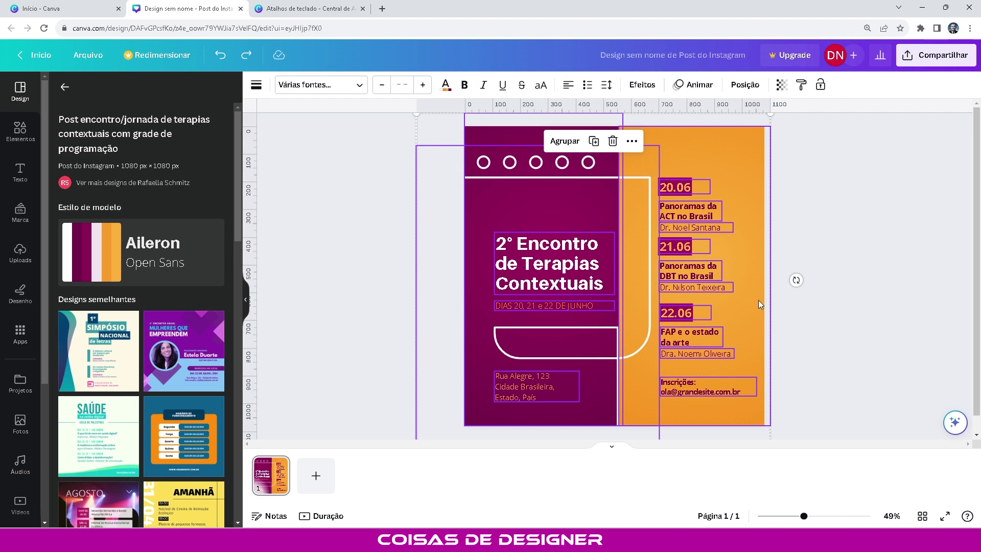
{"action": "left_click", "coordinate": [345, 164]}
{"action": "left_click_drag", "start_coordinate": [366, 147], "coordinate": [635, 434]}
{"action": "key", "text": "Delete"}
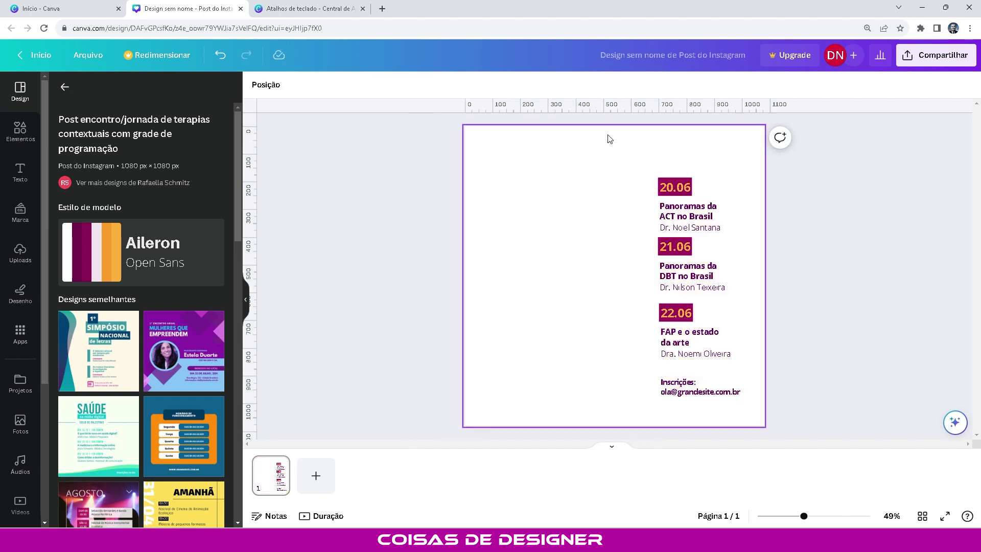
Step: Select all remaining schedule texts with an area selection, clear it, and select everything on the page
{"action": "left_click", "coordinate": [500, 198]}
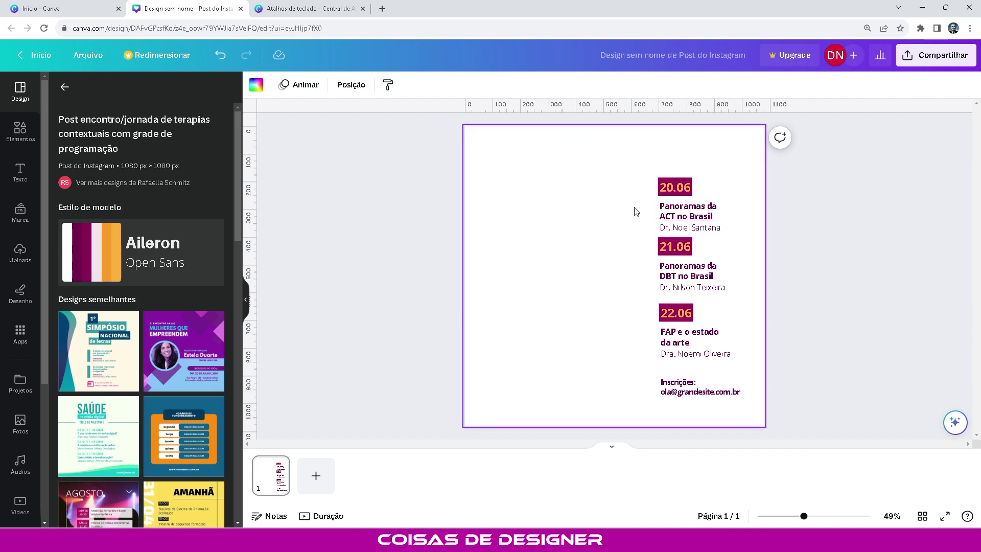
{"action": "left_click_drag", "start_coordinate": [572, 170], "coordinate": [741, 433]}
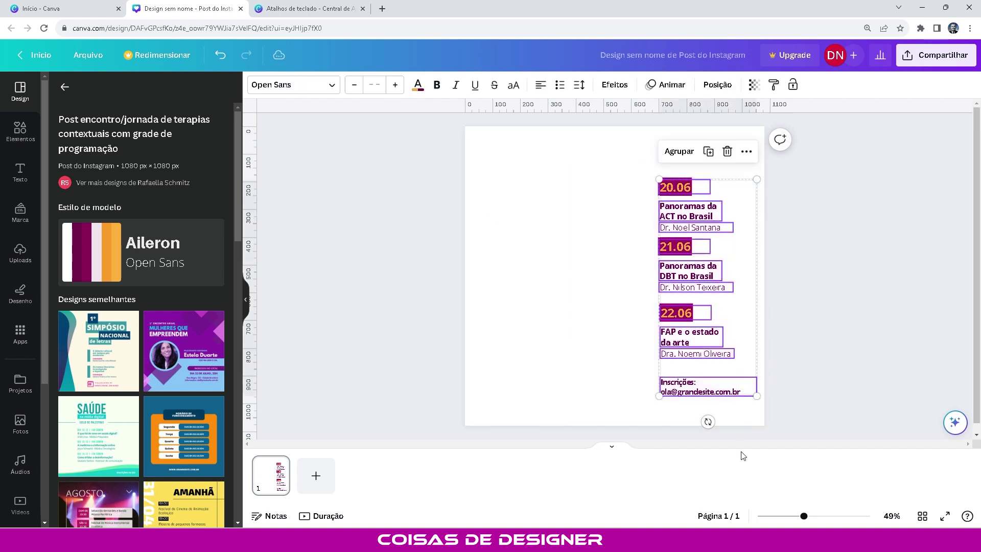
{"action": "left_click", "coordinate": [847, 332]}
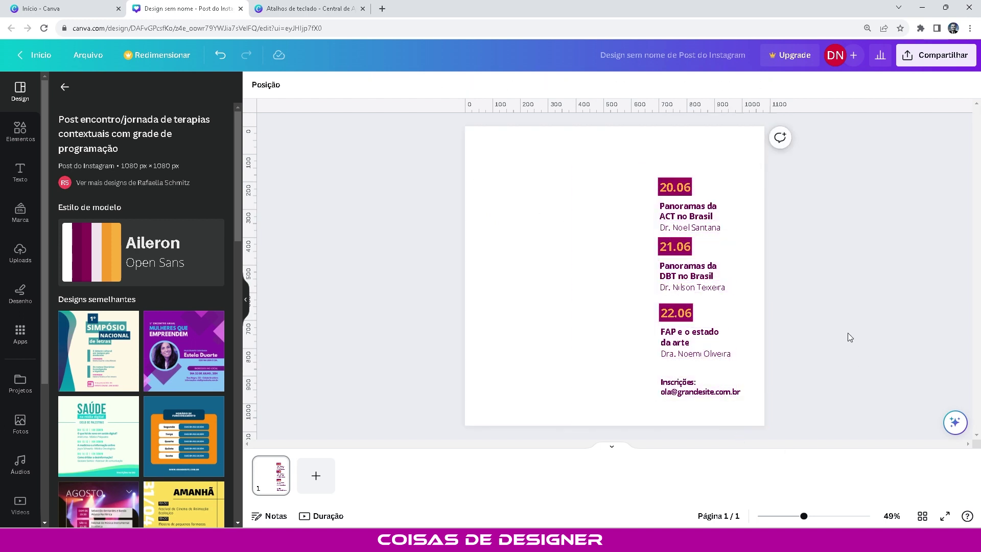
{"action": "key", "text": "ctrl+a"}
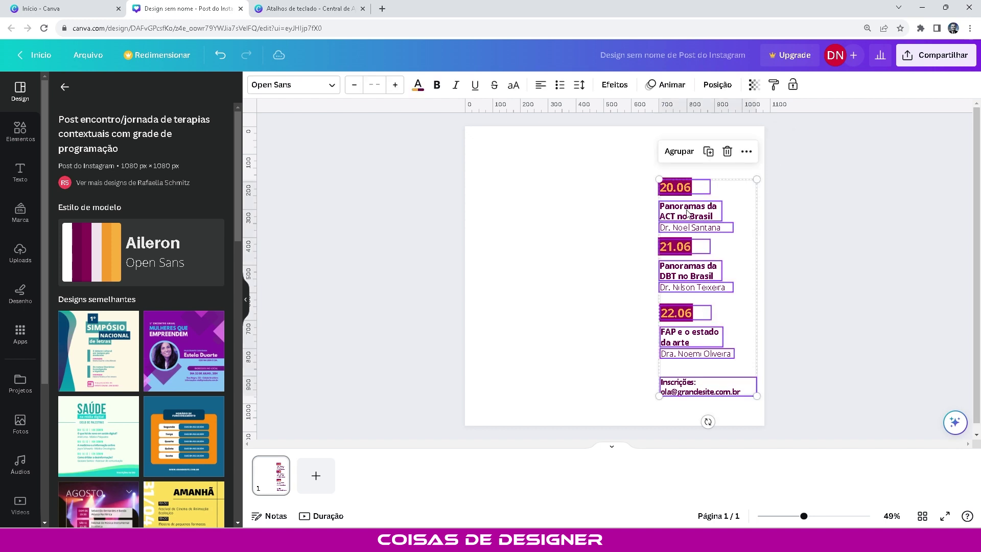
Step: Move the selected schedule texts to the page's left half, select everything again, and move it back to the right half
{"action": "left_click_drag", "start_coordinate": [688, 214], "coordinate": [531, 200]}
{"action": "left_click", "coordinate": [705, 353]}
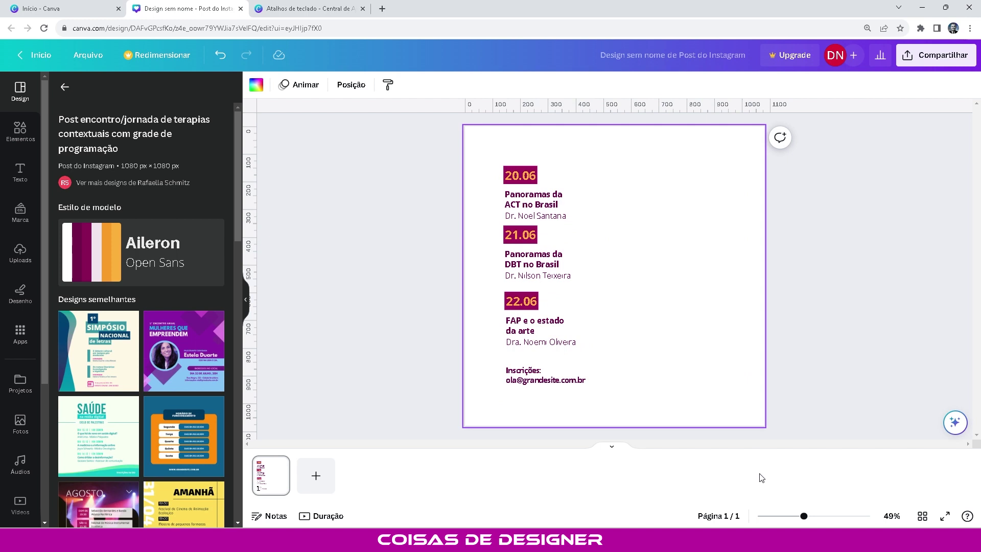
{"action": "key", "text": "ctrl+a"}
{"action": "left_click_drag", "start_coordinate": [536, 232], "coordinate": [687, 231]}
{"action": "left_click", "coordinate": [521, 321]}
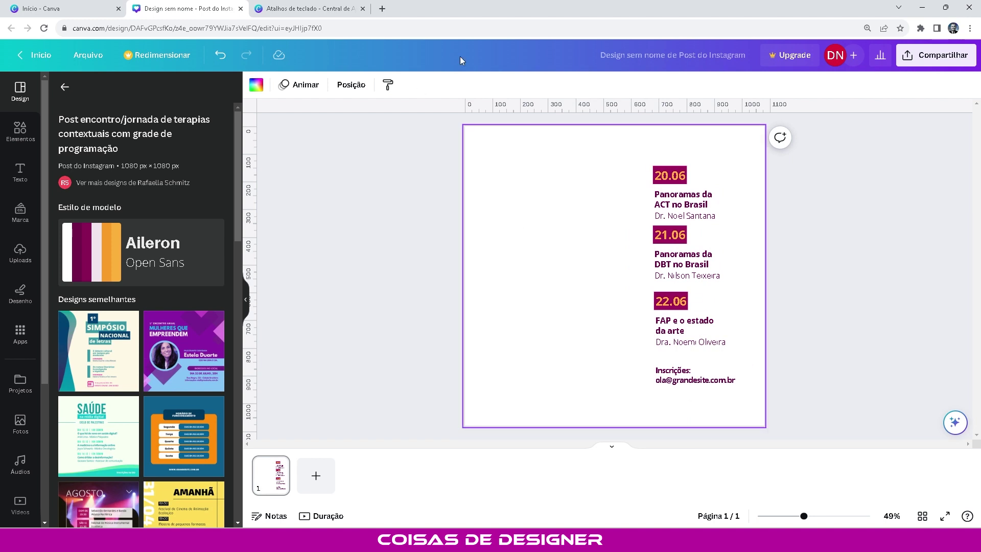
Step: Select all schedule texts with an area selection and clear the selection
{"action": "left_click_drag", "start_coordinate": [592, 147], "coordinate": [755, 393]}
{"action": "left_click", "coordinate": [512, 247]}
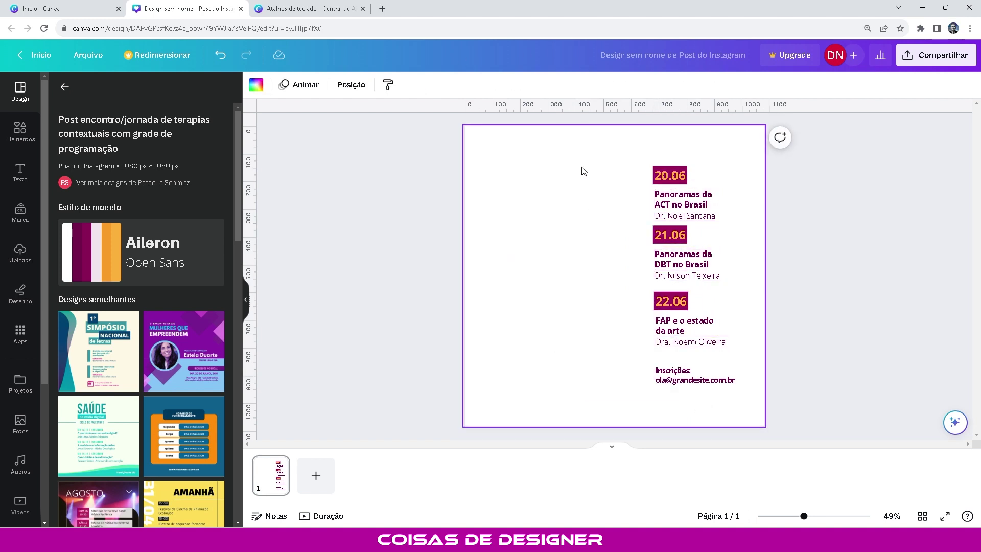
{"action": "left_click_drag", "start_coordinate": [577, 153], "coordinate": [734, 401]}
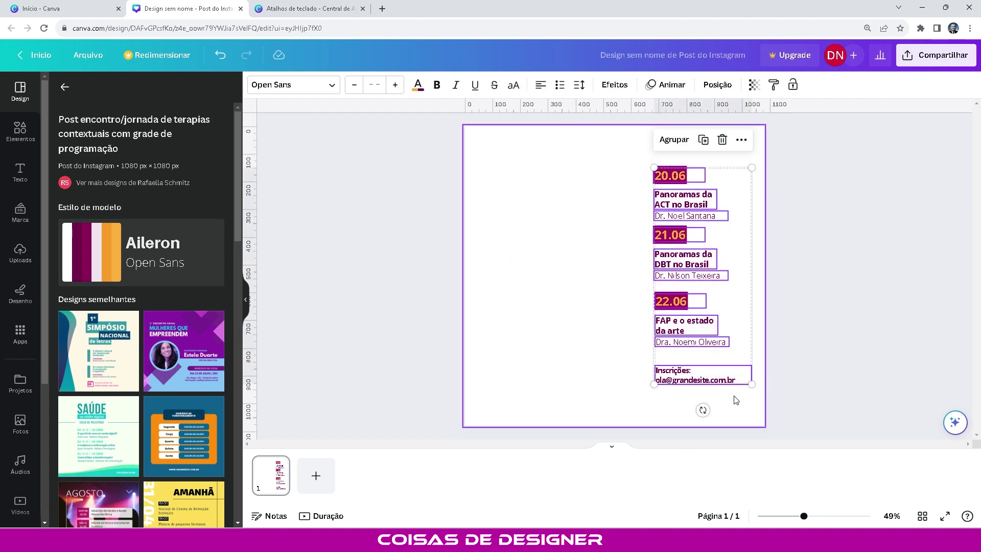
{"action": "left_click", "coordinate": [829, 331]}
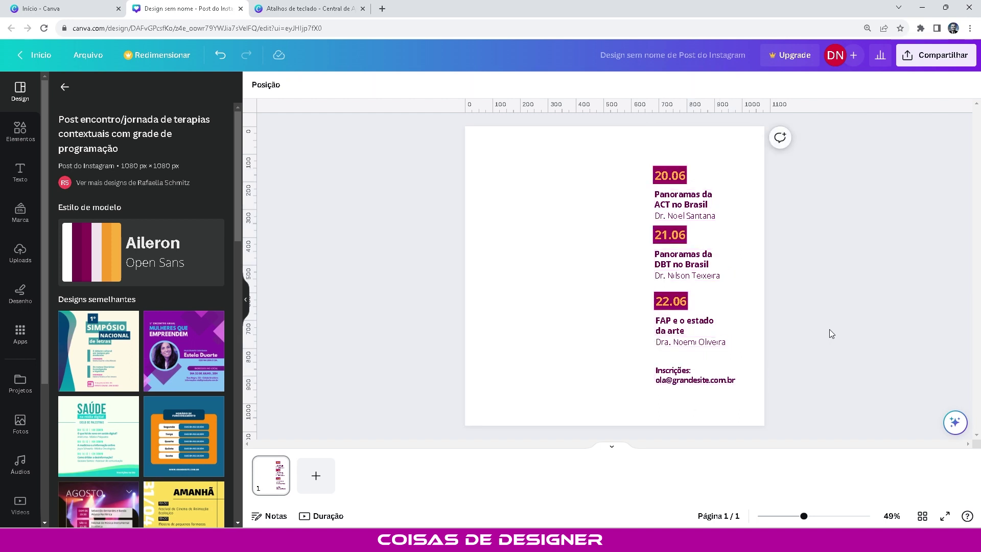
Step: Select everything on the page at once and move the schedule texts to the page's left half
{"action": "key", "text": "ctrl+a"}
{"action": "left_click_drag", "start_coordinate": [678, 204], "coordinate": [525, 200]}
{"action": "left_click", "coordinate": [700, 227]}
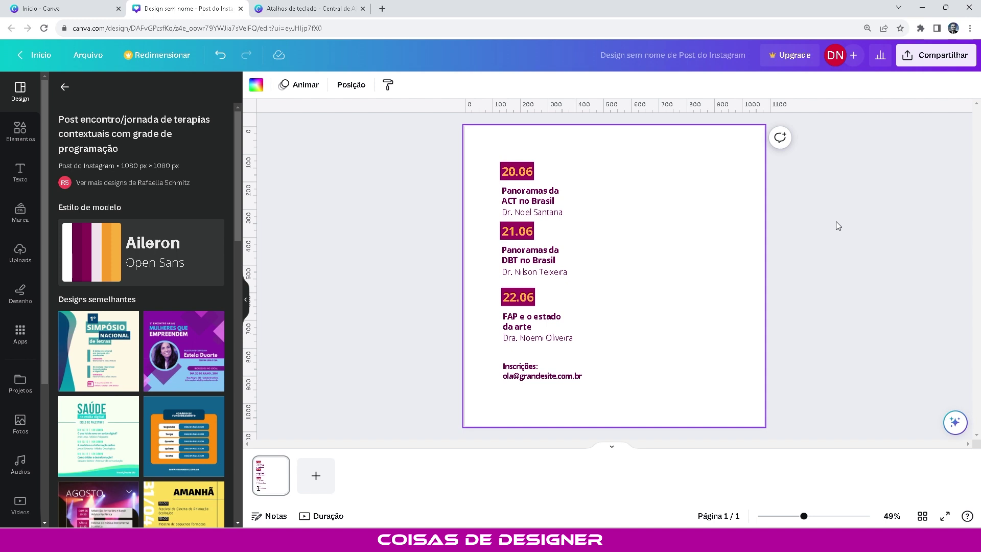
Step: Add a rectangle and shape it into a full-width band about 110 px high along the page's upper edge
{"action": "key", "text": "r"}
{"action": "left_click_drag", "start_coordinate": [620, 255], "coordinate": [725, 151]}
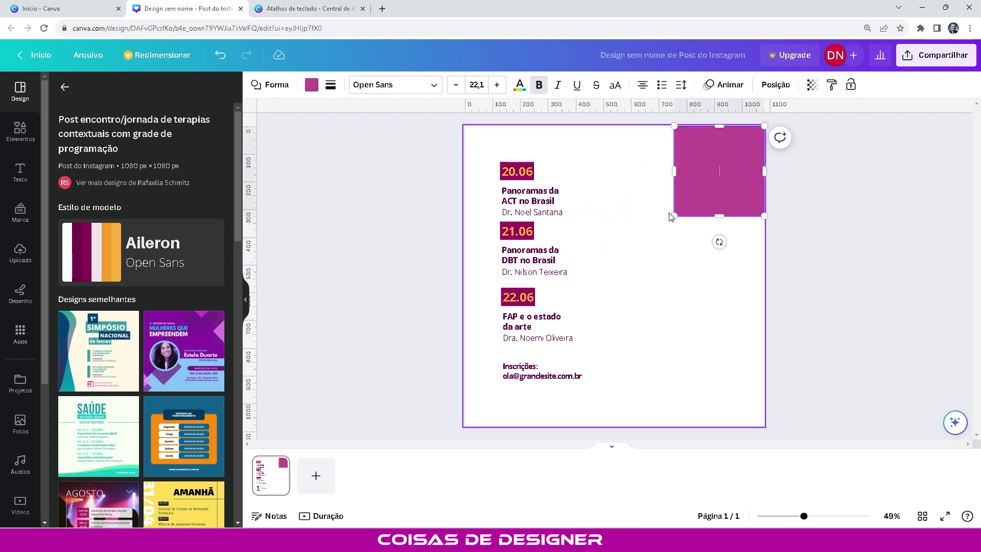
{"action": "left_click_drag", "start_coordinate": [673, 171], "coordinate": [464, 171]}
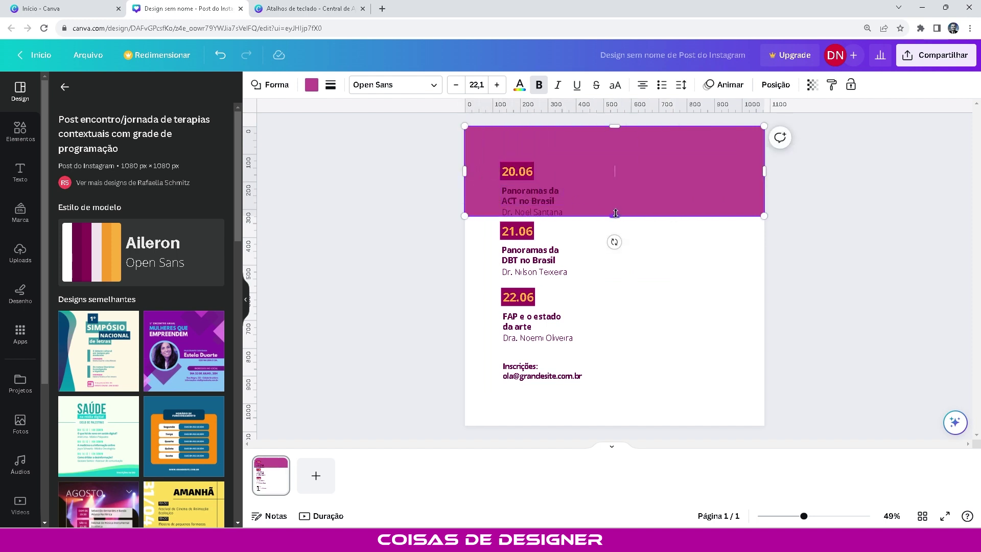
{"action": "left_click_drag", "start_coordinate": [614, 213], "coordinate": [615, 156]}
{"action": "left_click", "coordinate": [689, 215]}
Step: Add a second rectangle and shape it into a full-width band about 95 px high along the page's lower edge
{"action": "key", "text": "r"}
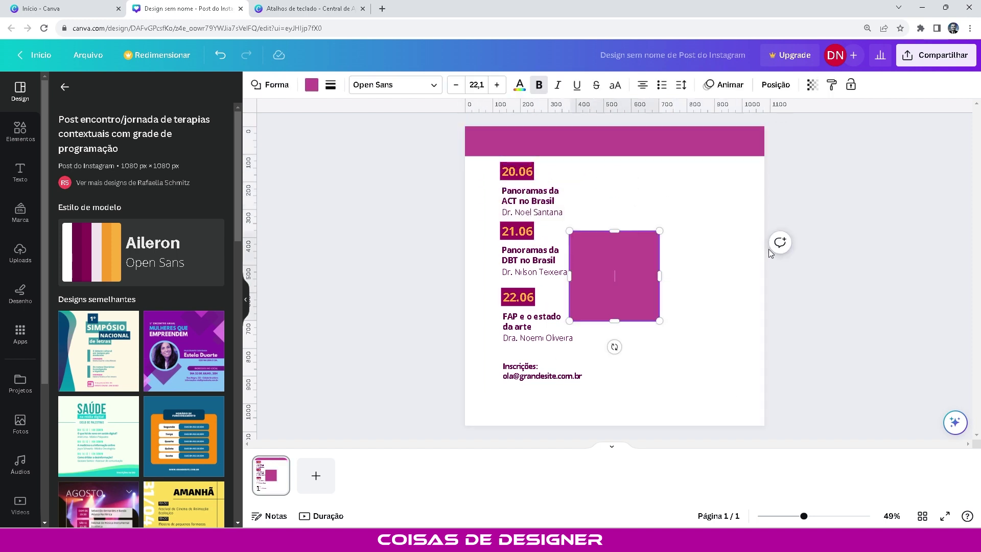
{"action": "left_click_drag", "start_coordinate": [634, 248], "coordinate": [769, 413]}
{"action": "right_click", "coordinate": [738, 396]}
{"action": "key", "text": "Escape"}
{"action": "left_click", "coordinate": [718, 413]}
Step: Add a square, move it to the empty area right of the first two talks, and delete it
{"action": "key", "text": "r"}
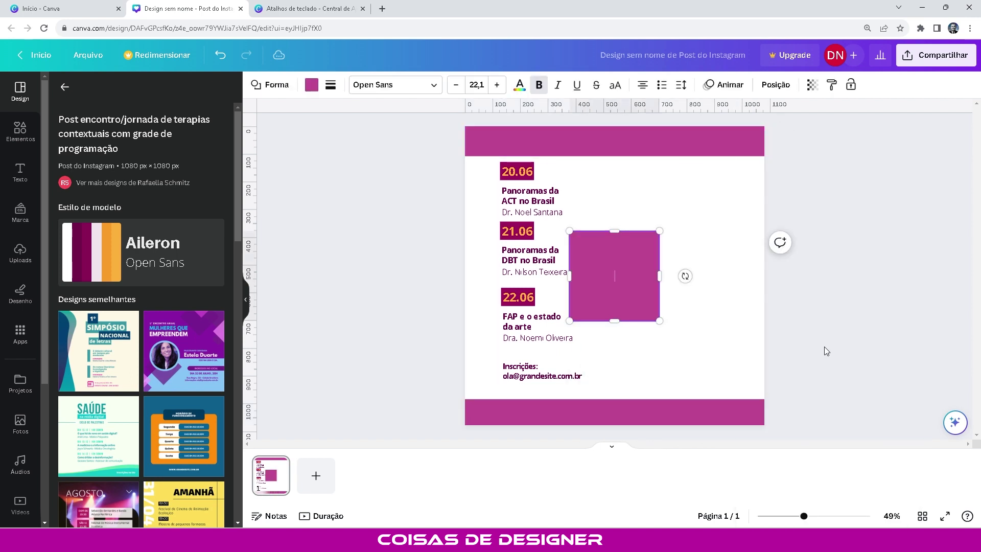
{"action": "left_click_drag", "start_coordinate": [626, 246], "coordinate": [697, 197]}
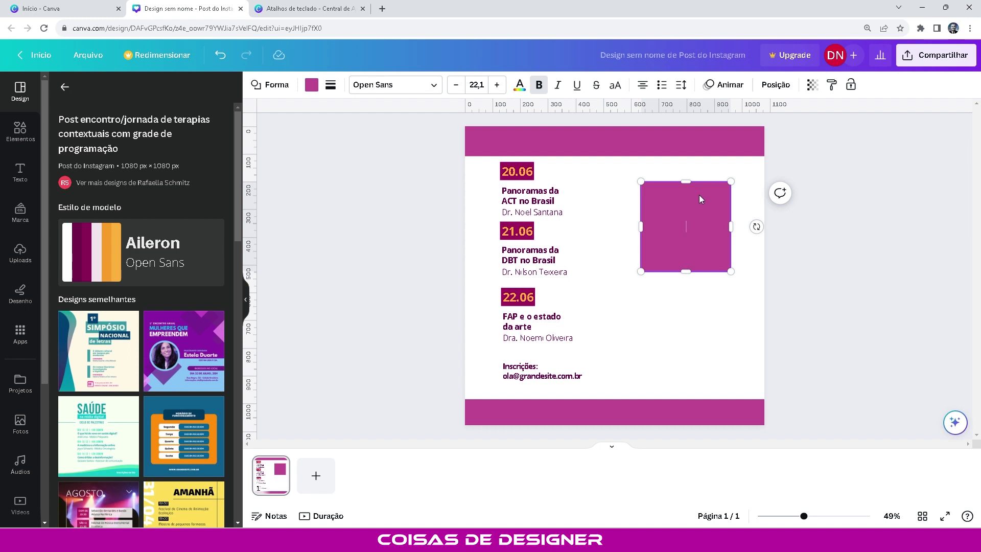
{"action": "left_click", "coordinate": [764, 188]}
{"action": "left_click", "coordinate": [717, 200]}
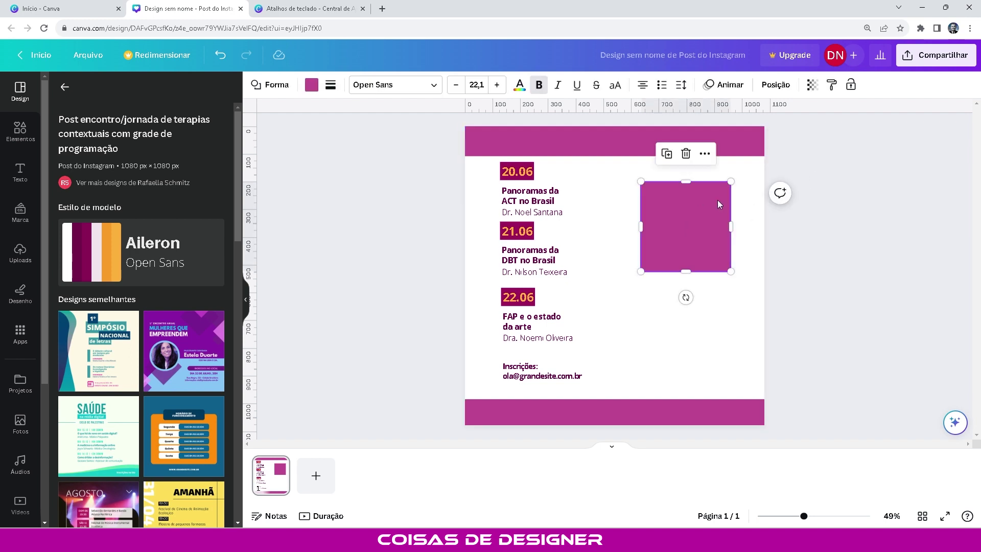
{"action": "key", "text": "Delete"}
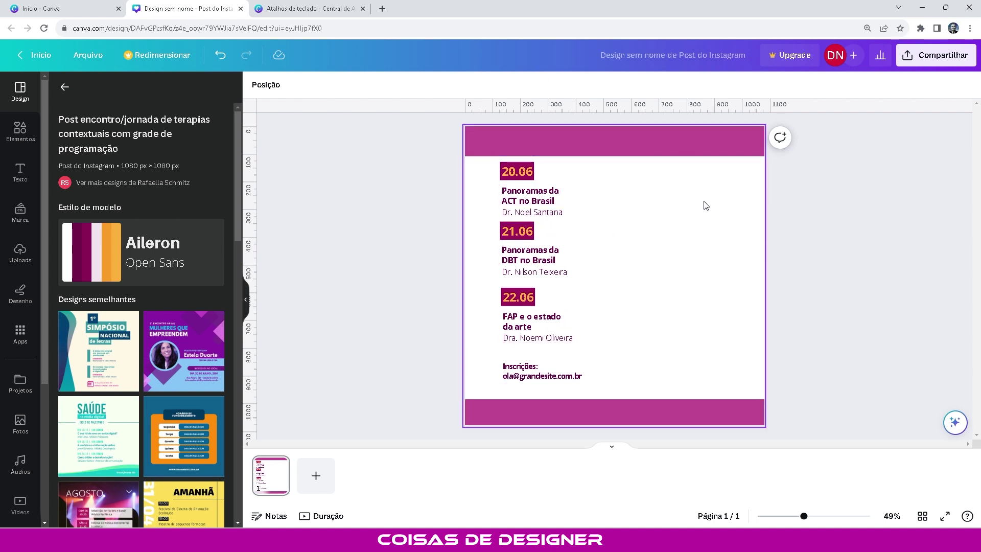
Step: Add a circle, place it in the page's upper right overlapping the band, and fill it with the document's orange
{"action": "key", "text": "c"}
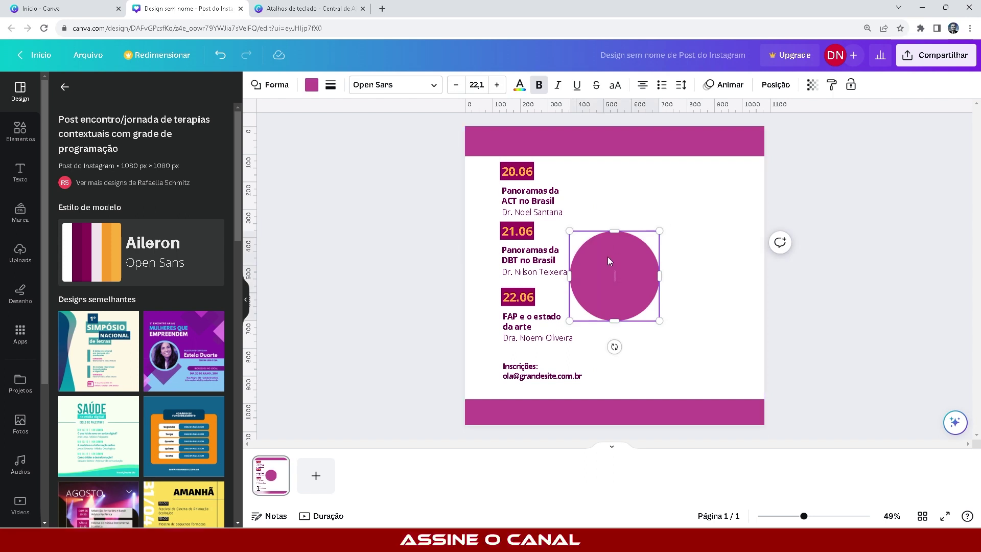
{"action": "left_click_drag", "start_coordinate": [623, 256], "coordinate": [708, 176]}
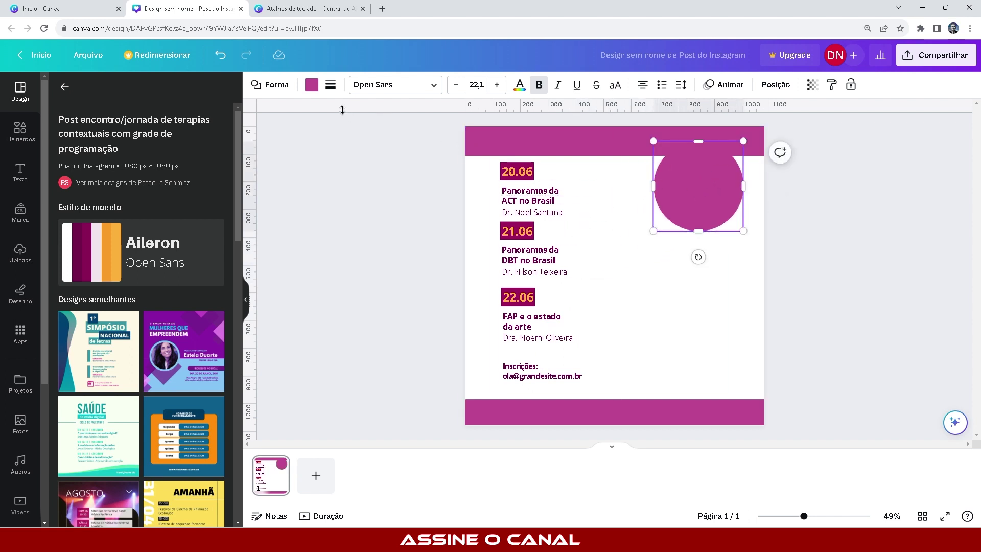
{"action": "left_click", "coordinate": [312, 84]}
{"action": "left_click", "coordinate": [178, 160]}
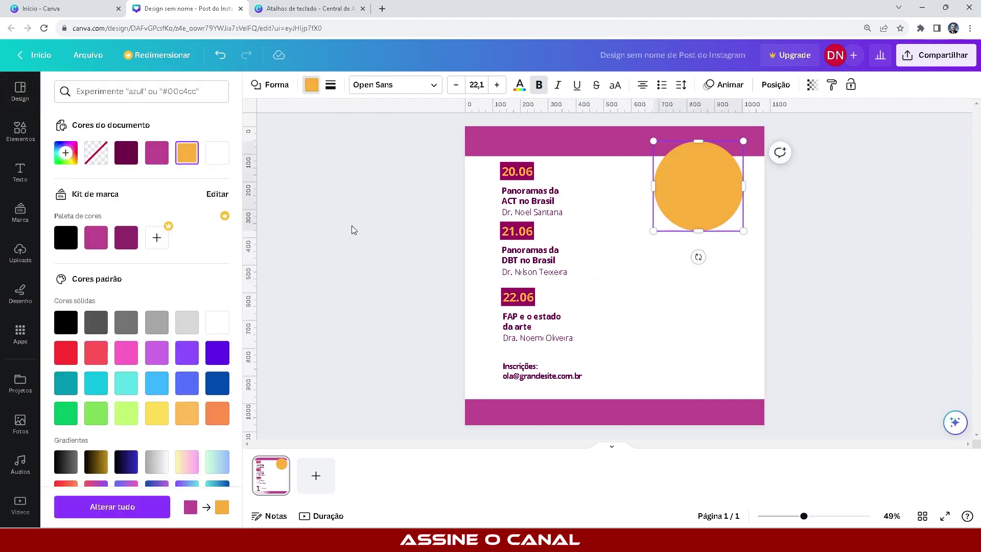
{"action": "left_click", "coordinate": [351, 228]}
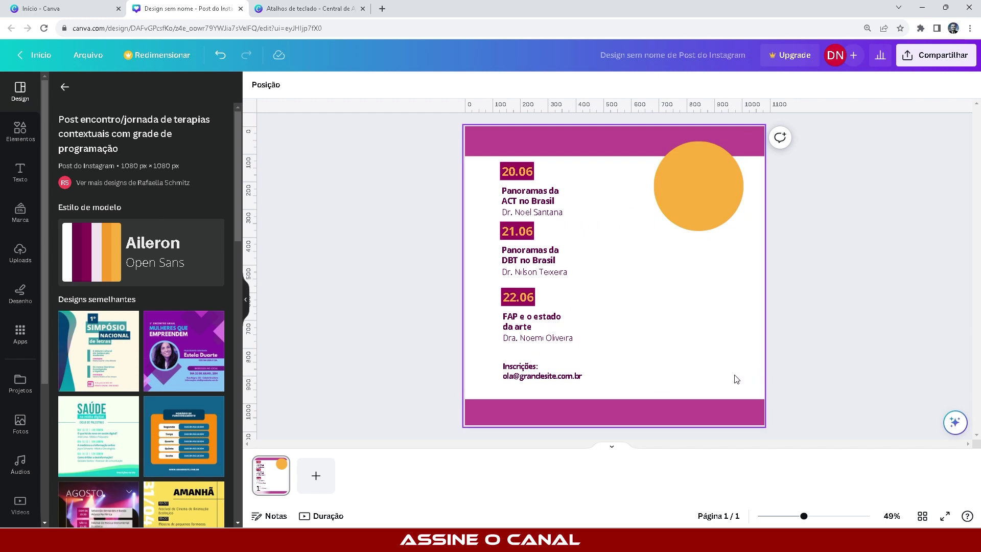
Step: Add another circle over the lower band's right end, shrink it to less than half its size, and fill it orange
{"action": "key", "text": "ctrl+v"}
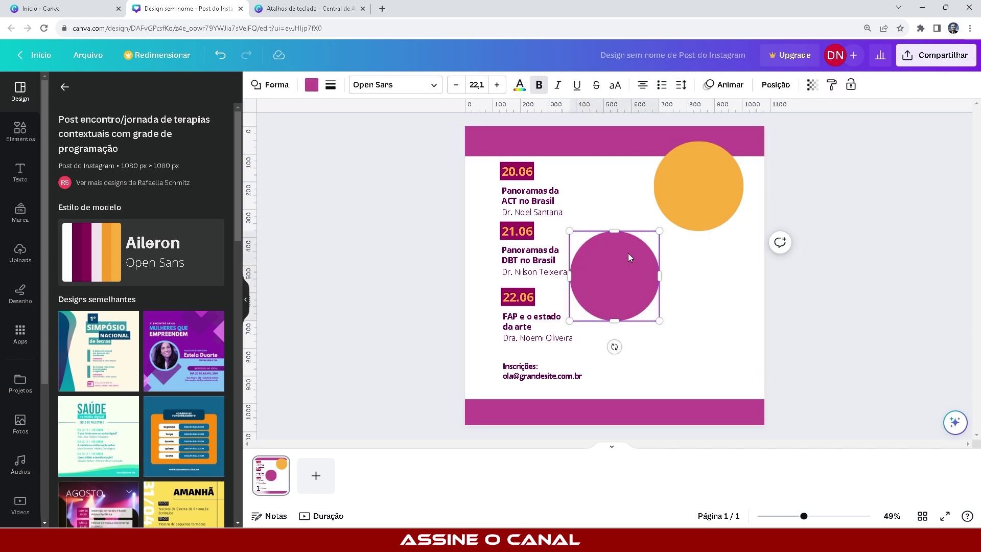
{"action": "left_click_drag", "start_coordinate": [629, 256], "coordinate": [708, 350]}
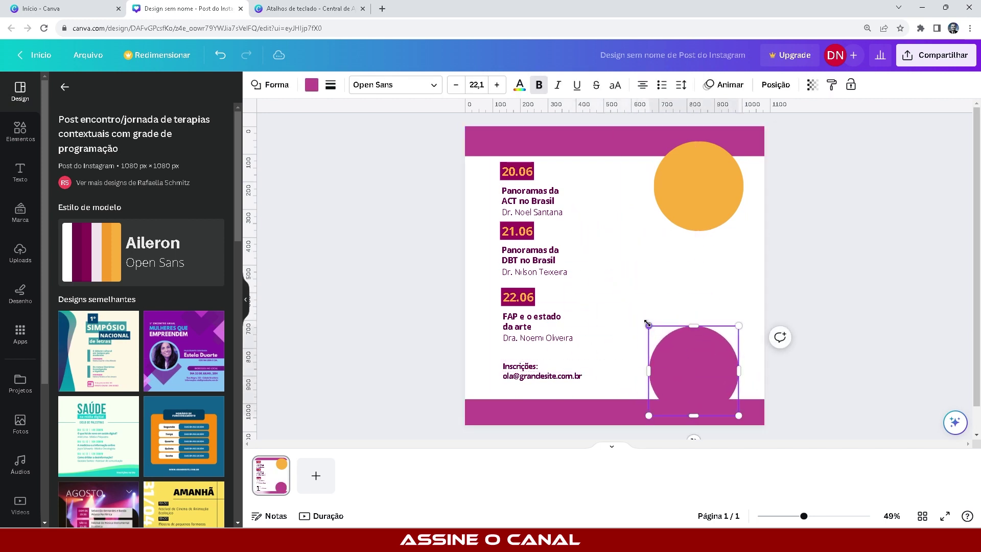
{"action": "left_click_drag", "start_coordinate": [647, 324], "coordinate": [698, 375]}
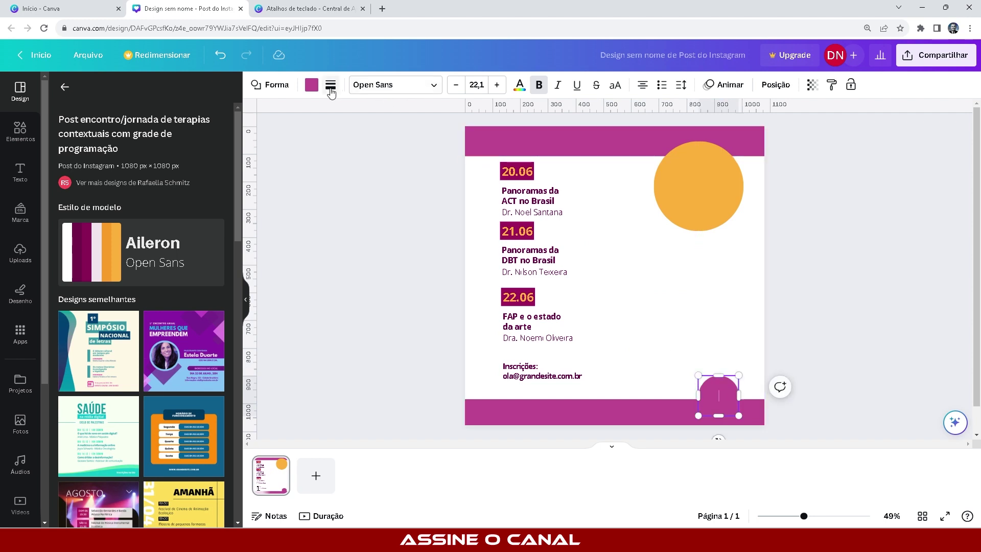
{"action": "left_click", "coordinate": [311, 85]}
{"action": "left_click", "coordinate": [187, 152]}
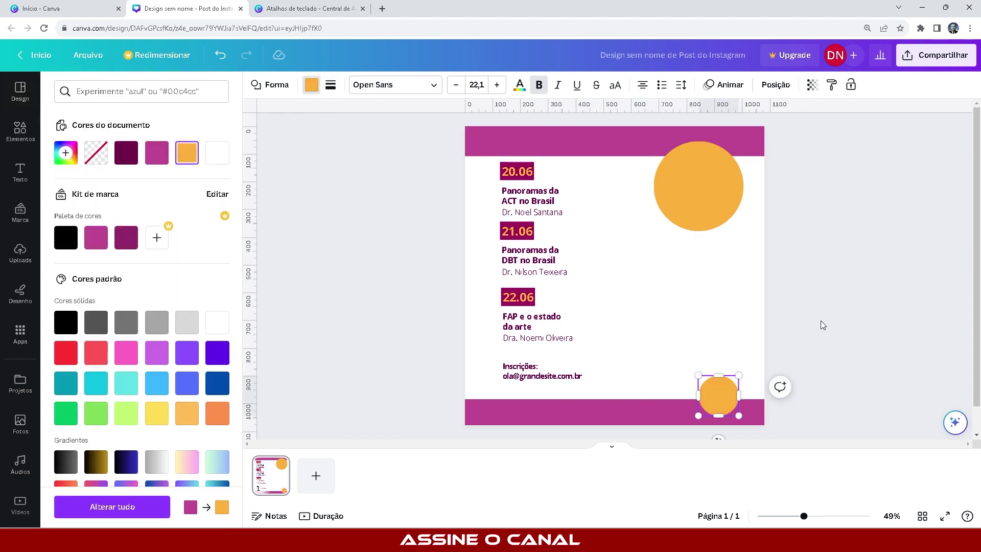
{"action": "key", "text": "Escape"}
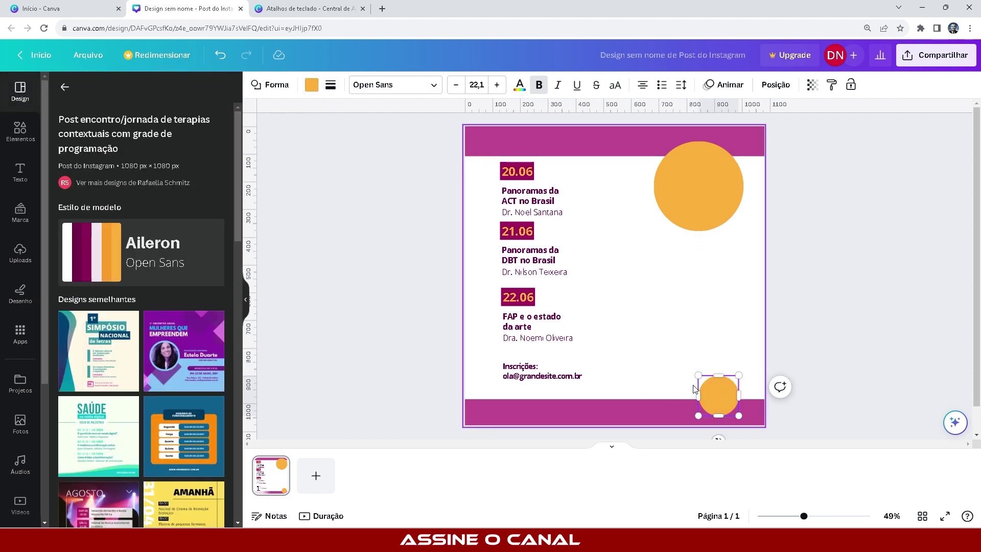
Step: Move the small orange circle beside the "Inscrições" text, open the elements library, and delete that circle
{"action": "left_click_drag", "start_coordinate": [724, 382], "coordinate": [614, 377]}
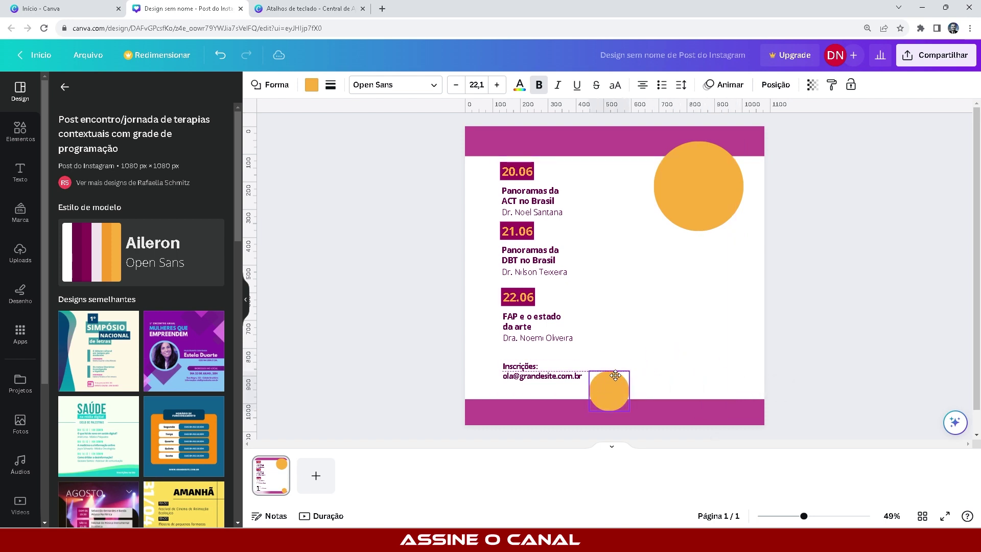
{"action": "left_click", "coordinate": [861, 313]}
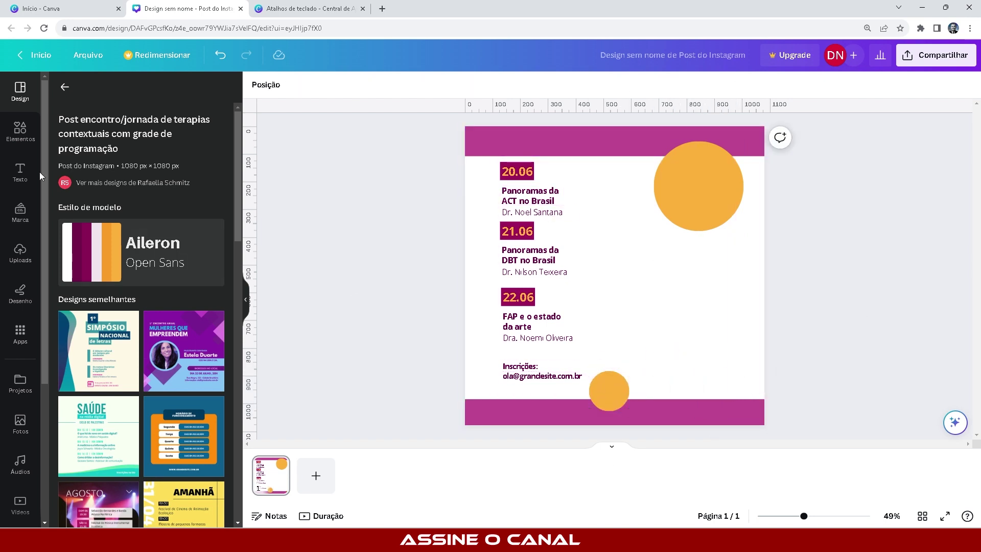
{"action": "left_click", "coordinate": [19, 128]}
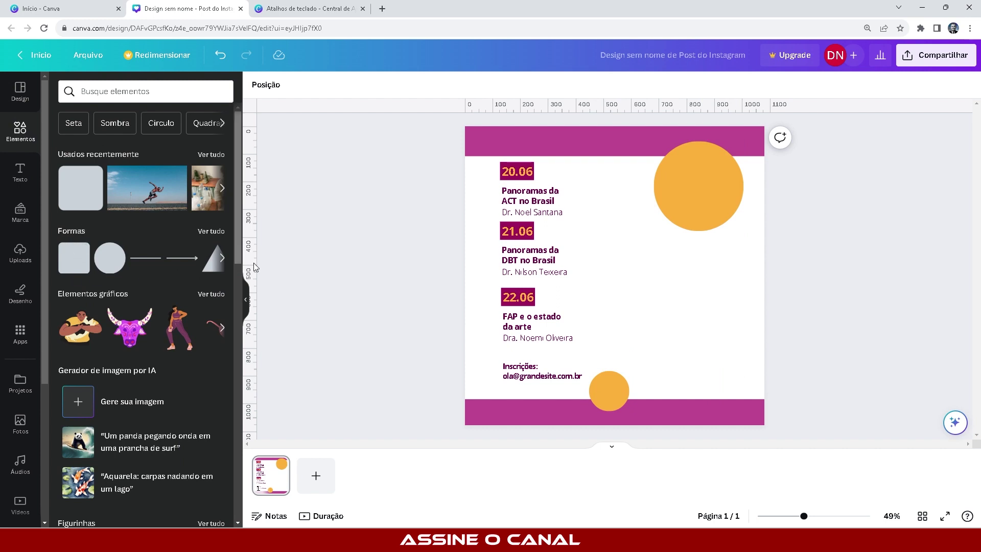
{"action": "left_click", "coordinate": [618, 381]}
{"action": "key", "text": "Delete"}
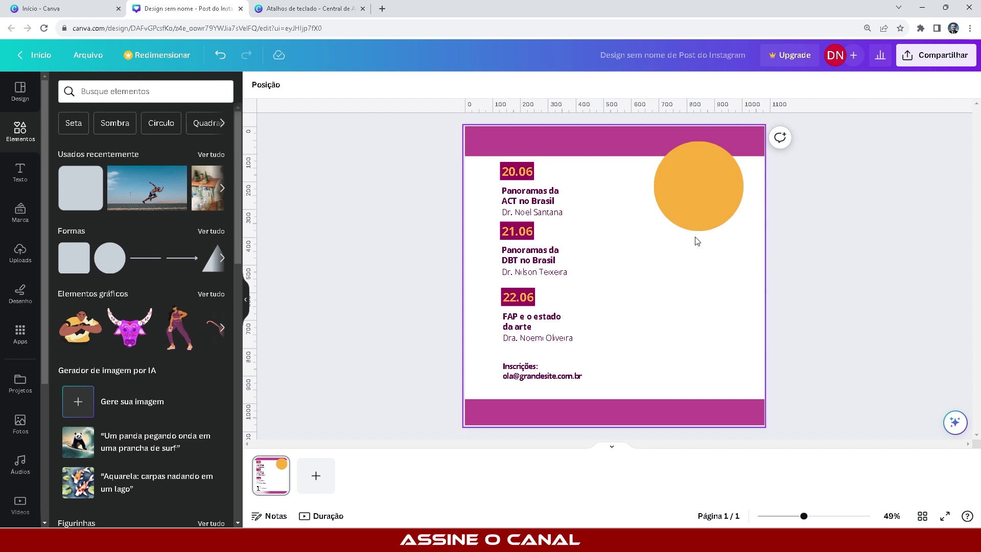
Step: Add a line and stretch it nearly vertically to the right of the schedule texts, from "20.06" to "22.06"
{"action": "key", "text": "l"}
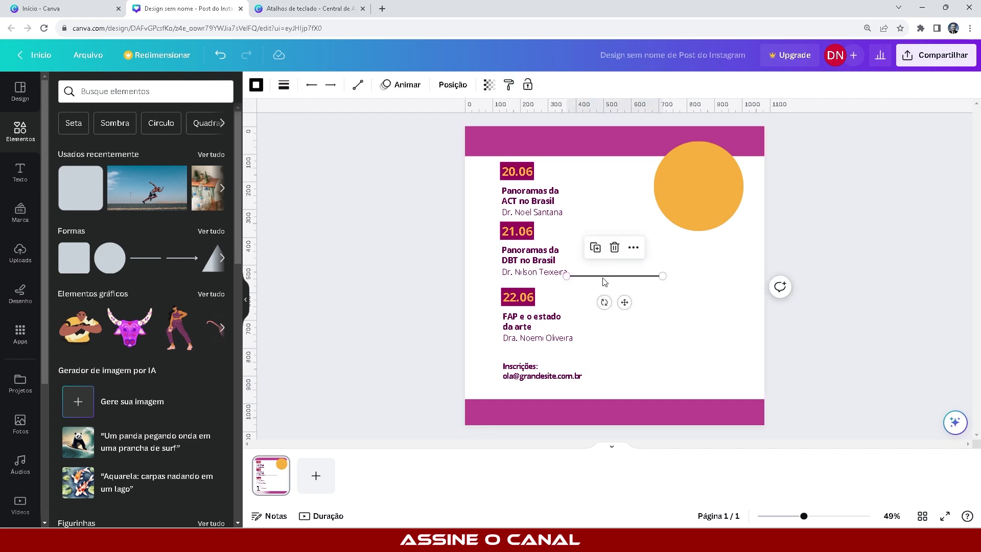
{"action": "left_click_drag", "start_coordinate": [604, 281], "coordinate": [585, 164]}
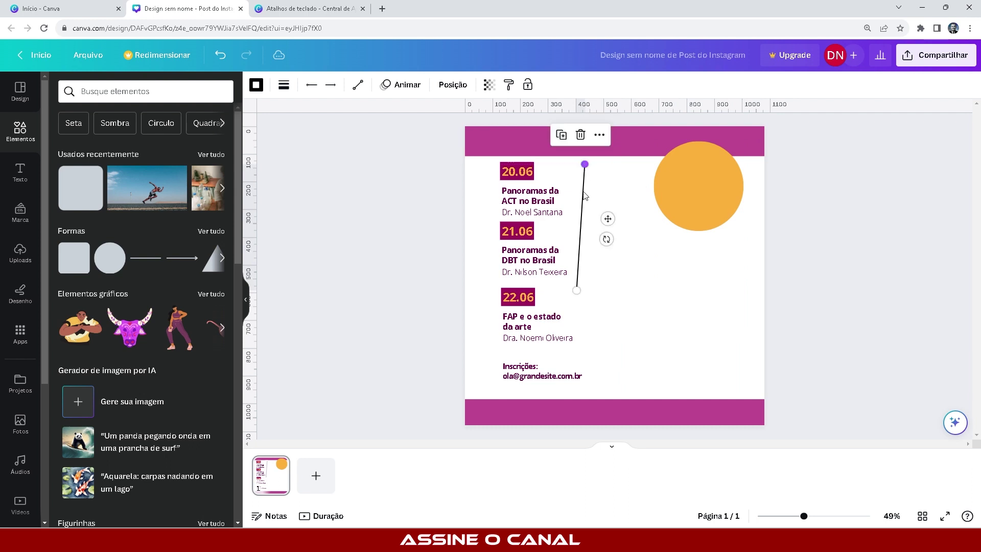
{"action": "left_click_drag", "start_coordinate": [582, 295], "coordinate": [547, 353]}
{"action": "left_click", "coordinate": [811, 337]}
Step: Add two horizontal lines at the same height, one above the "Inscrições" text and one on the page's right side
{"action": "key", "text": "l"}
{"action": "left_click", "coordinate": [407, 338]}
{"action": "key", "text": "l"}
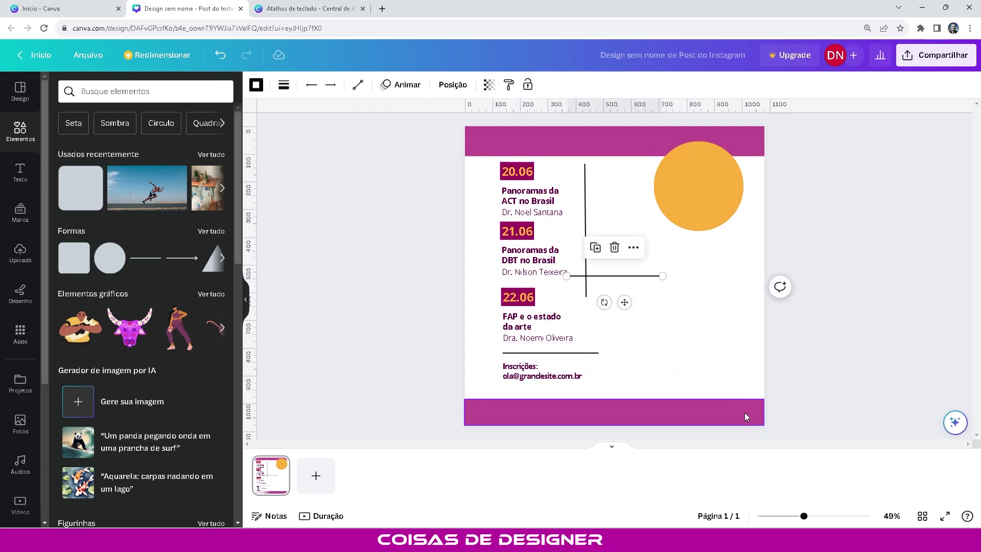
{"action": "left_click_drag", "start_coordinate": [637, 282], "coordinate": [720, 354]}
{"action": "left_click", "coordinate": [848, 326]}
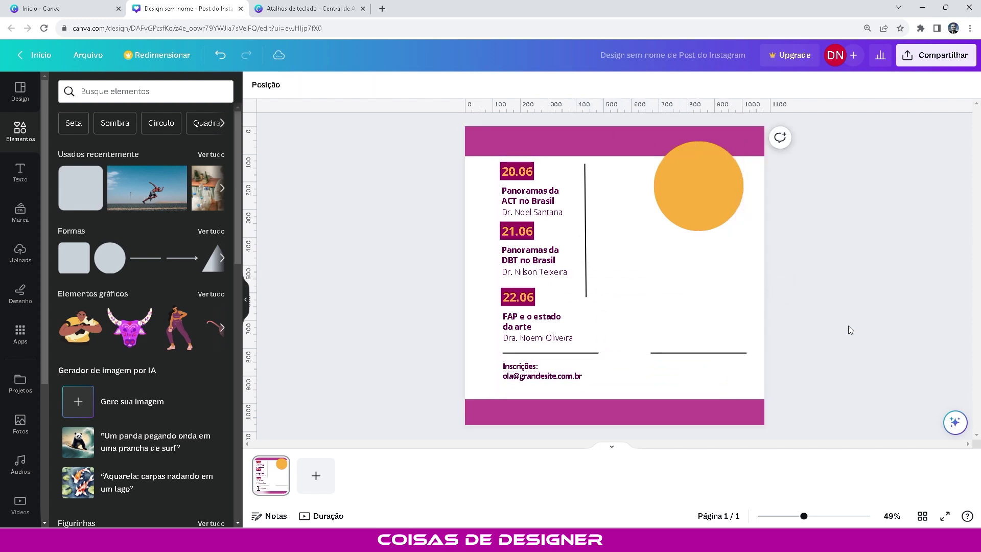
Step: Adjust the lower end of the near-vertical line beside the schedule and delete the line
{"action": "left_click", "coordinate": [584, 272]}
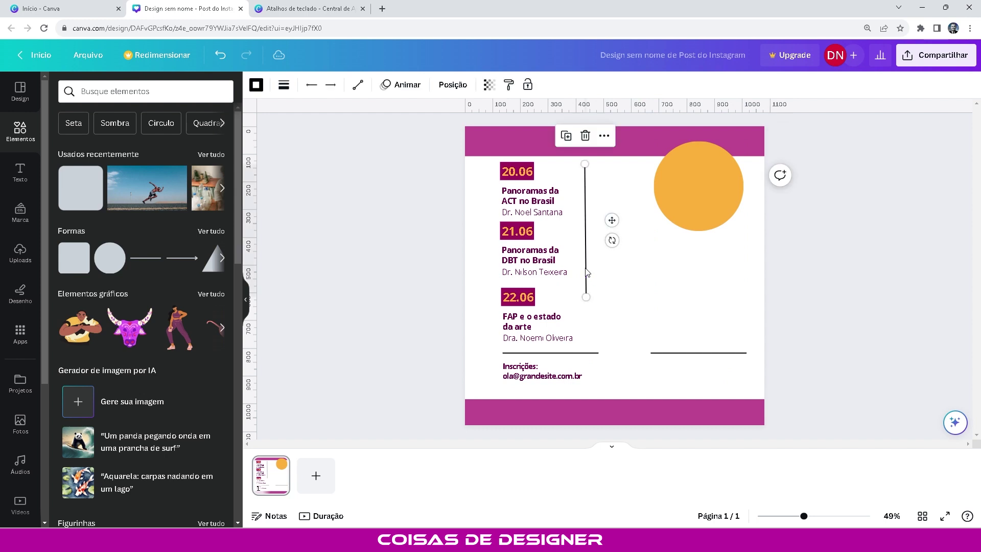
{"action": "left_click_drag", "start_coordinate": [585, 296], "coordinate": [599, 320]}
{"action": "key", "text": "Delete"}
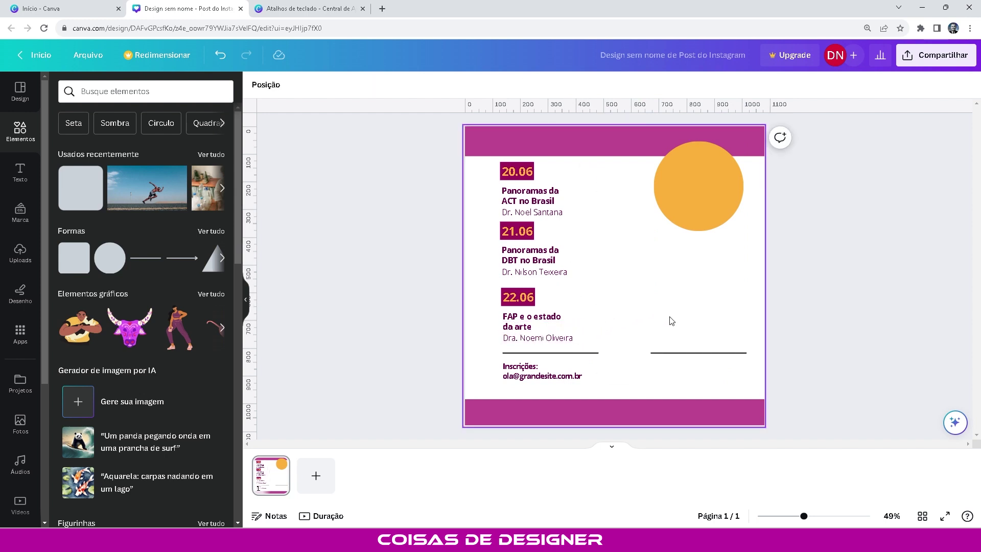
Step: Add a text box with the default text and place it just below the orange circle
{"action": "left_click", "coordinate": [671, 321]}
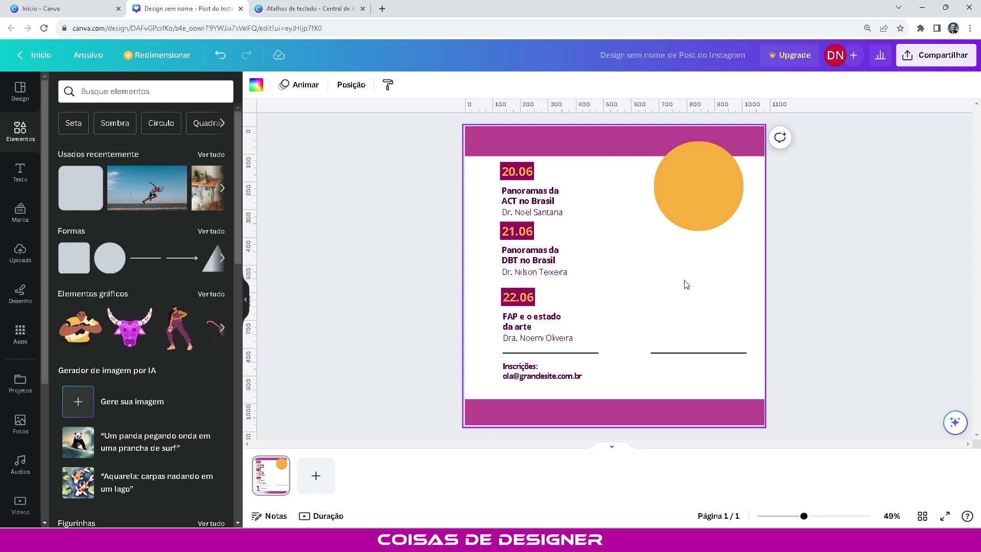
{"action": "key", "text": "t"}
{"action": "left_click", "coordinate": [687, 258]}
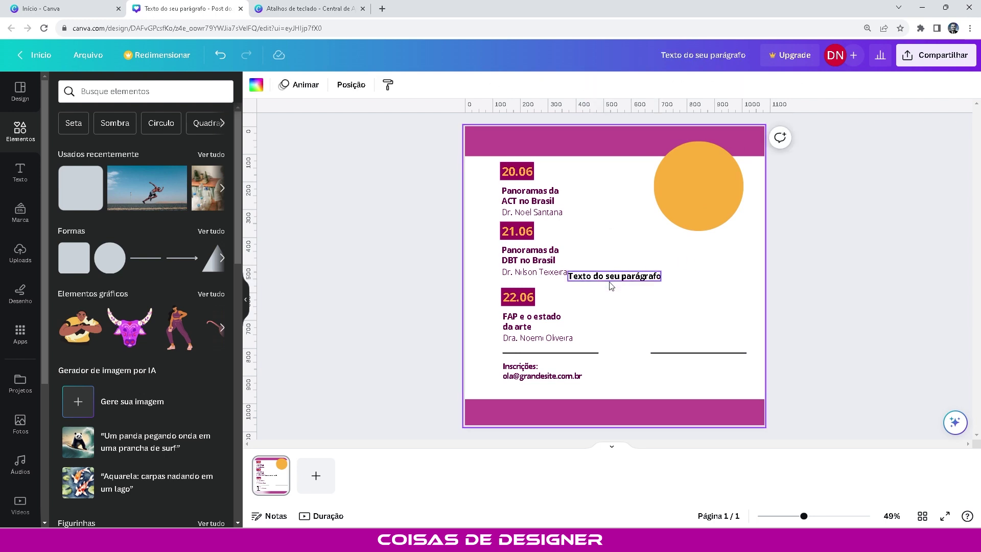
{"action": "left_click_drag", "start_coordinate": [613, 280], "coordinate": [660, 254]}
{"action": "left_click", "coordinate": [854, 284]}
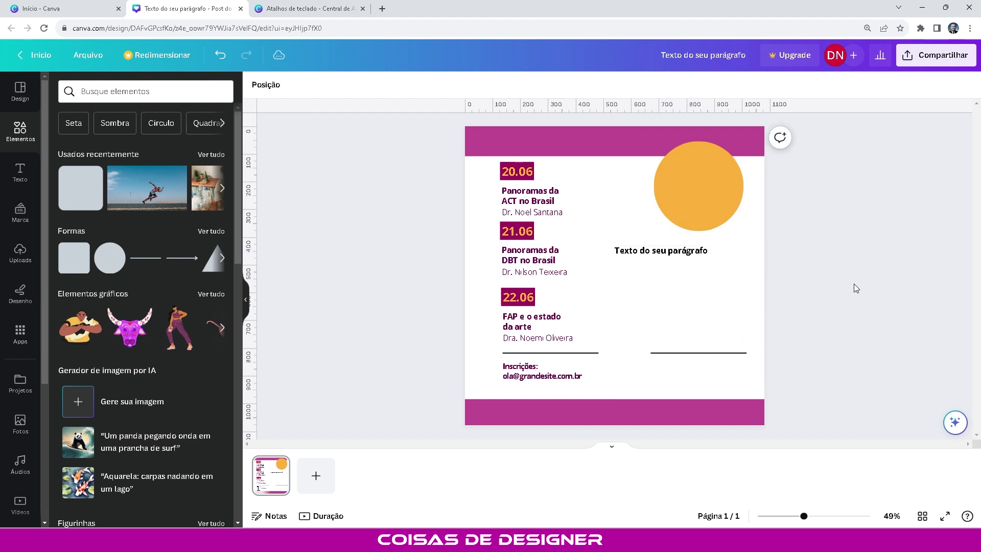
Step: Add two more default text boxes, placing one beside the orange circle's left edge and the other below the existing text box
{"action": "key", "text": "t"}
{"action": "left_click", "coordinate": [641, 291]}
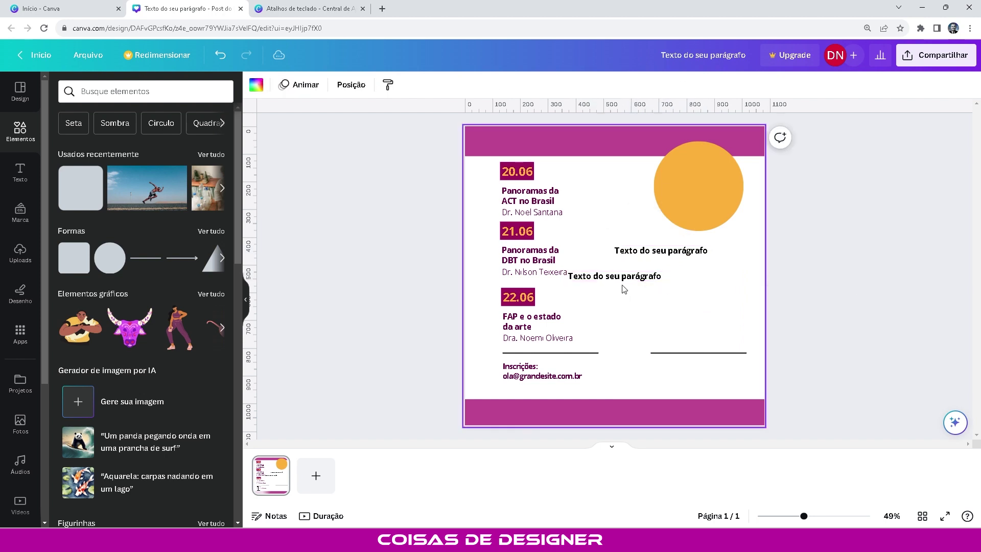
{"action": "left_click_drag", "start_coordinate": [620, 278], "coordinate": [615, 187]}
{"action": "left_click", "coordinate": [663, 313]}
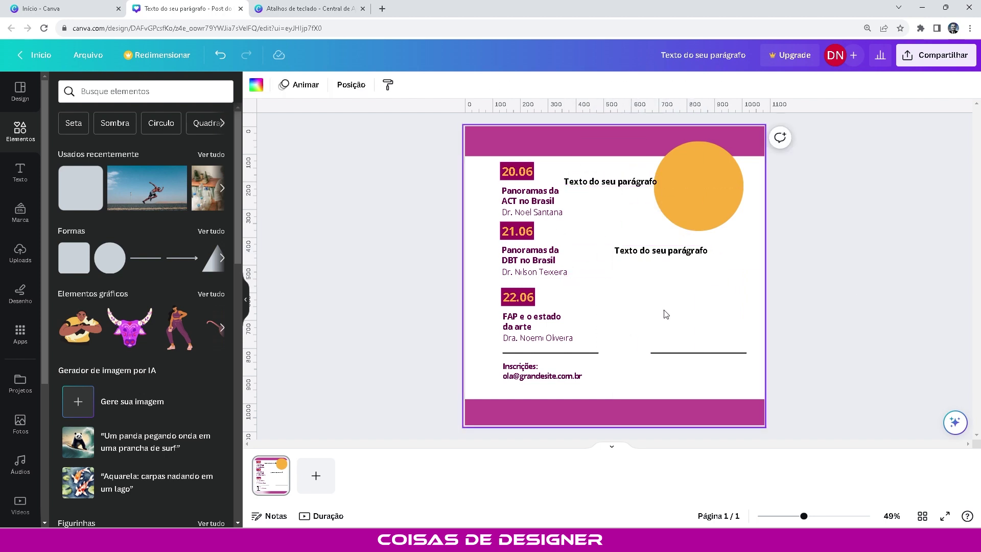
{"action": "key", "text": "t"}
{"action": "left_click", "coordinate": [641, 284]}
{"action": "left_click_drag", "start_coordinate": [640, 284], "coordinate": [679, 319]}
{"action": "left_click", "coordinate": [898, 281]}
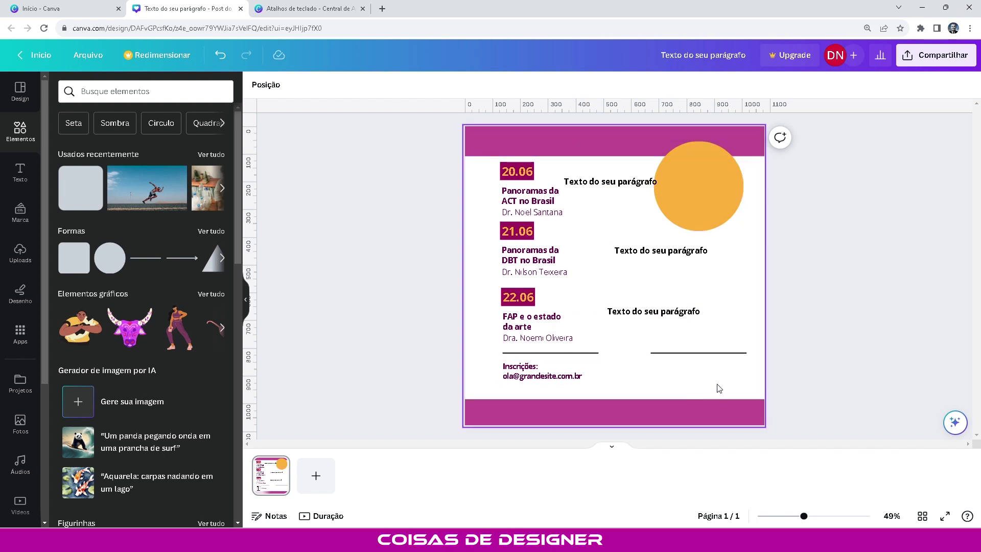
Step: Undo the text boxes, lines, circles and lower rectangles step by step until only the upper purple bar and the schedule texts remain
{"action": "key", "text": "ctrl+z"}
{"action": "key", "text": "ctrl+z"}
{"action": "key", "text": "ctrl+z"}
{"action": "key", "text": "ctrl+z"}
{"action": "key", "text": "ctrl+z"}
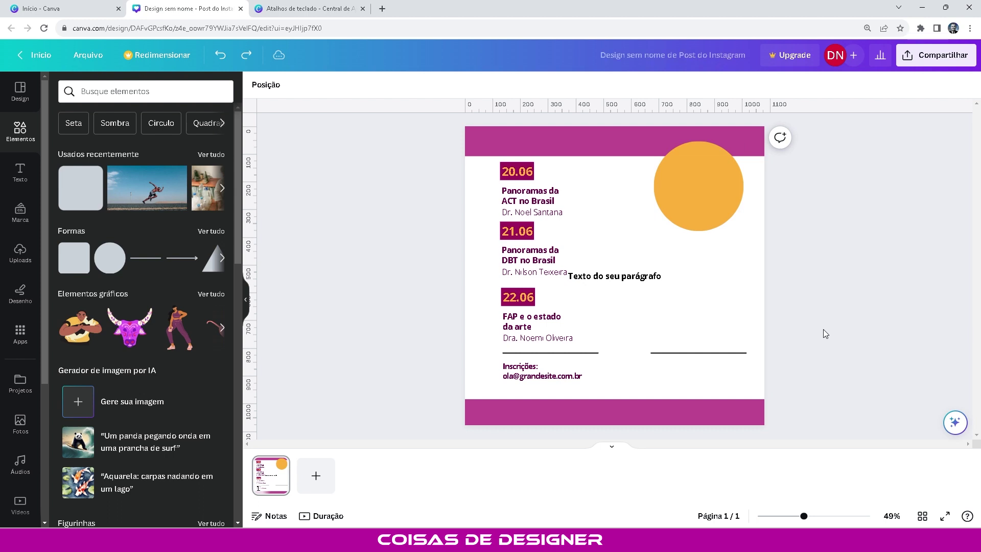
{"action": "key", "text": "ctrl+z"}
{"action": "key", "text": "ctrl+z"}
{"action": "key", "text": "ctrl+z"}
{"action": "key", "text": "ctrl+z"}
{"action": "key", "text": "ctrl+z"}
{"action": "key", "text": "ctrl+z"}
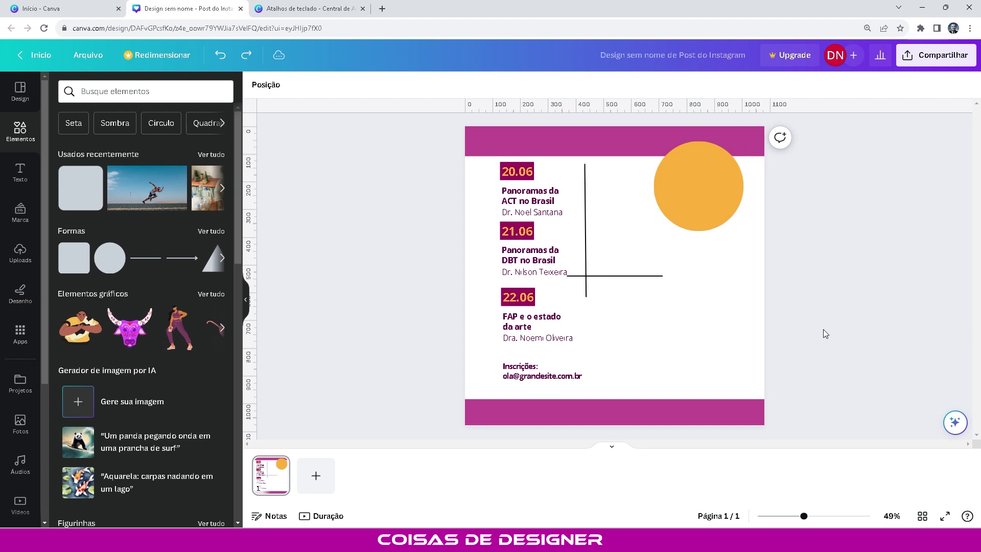
{"action": "key", "text": "ctrl+z"}
{"action": "key", "text": "ctrl+z"}
{"action": "key", "text": "ctrl+z"}
{"action": "key", "text": "ctrl+z"}
{"action": "key", "text": "ctrl+z"}
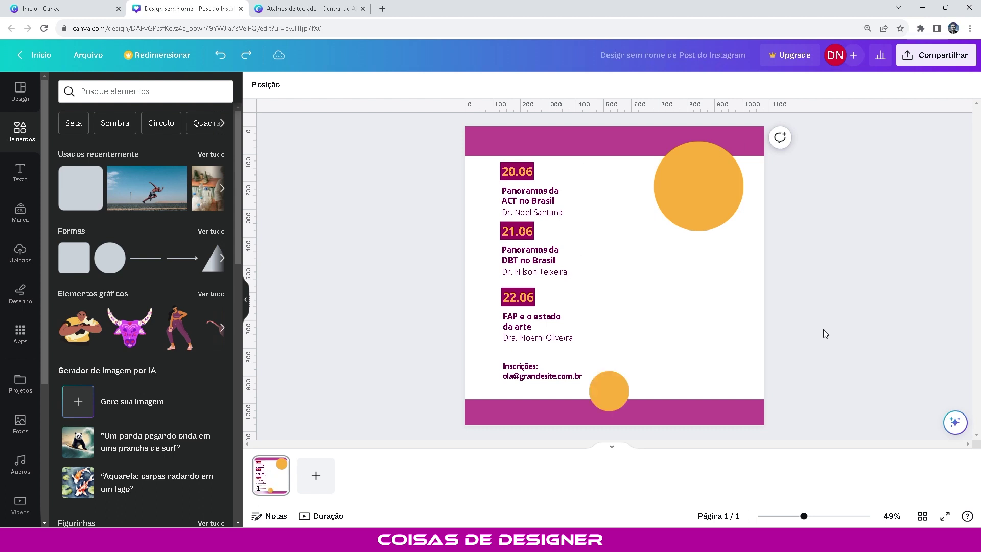
{"action": "key", "text": "ctrl+z"}
{"action": "key", "text": "ctrl+z"}
{"action": "key", "text": "ctrl+z"}
{"action": "key", "text": "ctrl+z"}
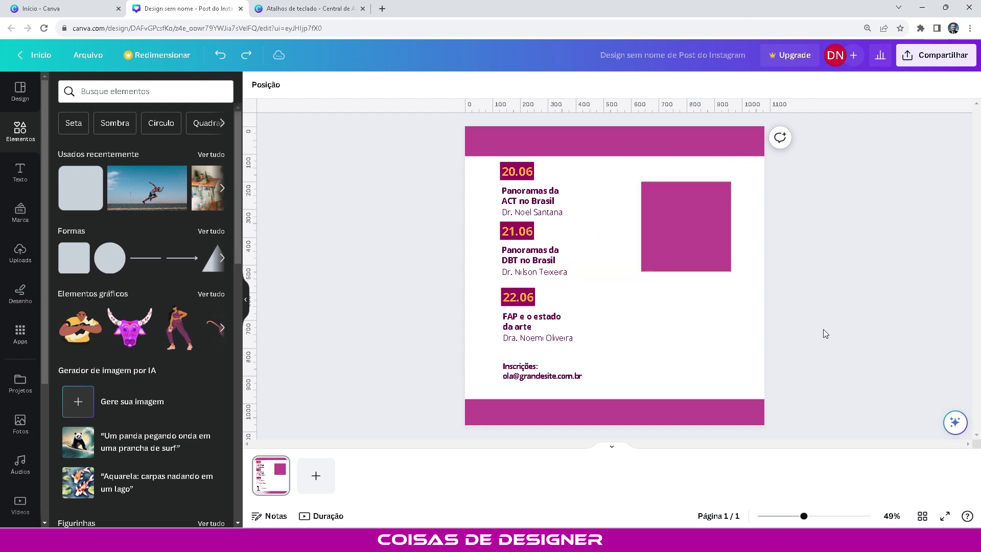
{"action": "key", "text": "ctrl+z"}
{"action": "key", "text": "ctrl+z"}
{"action": "key", "text": "ctrl+z"}
{"action": "key", "text": "ctrl+z"}
{"action": "key", "text": "ctrl+z"}
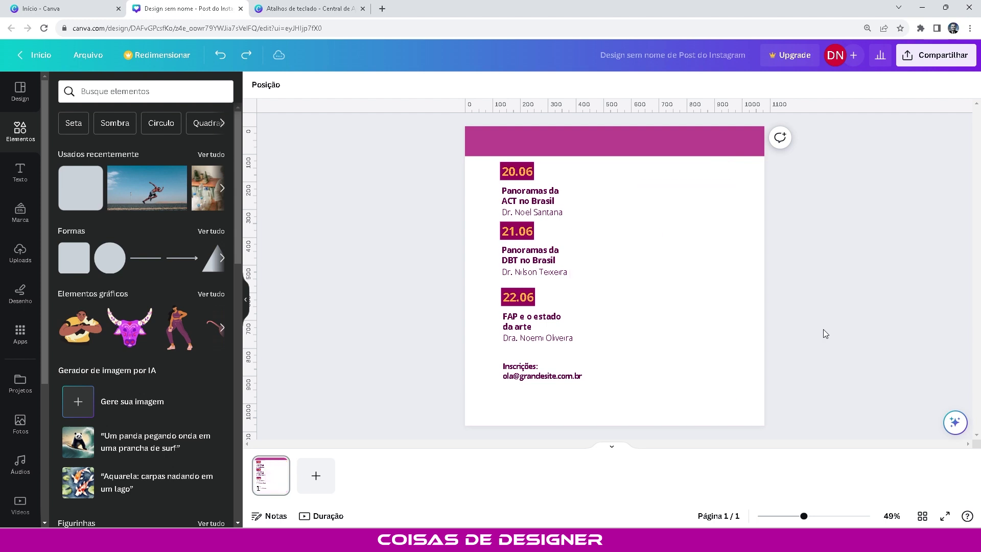
Step: Redo the undone edits until the lower purple bar and the large orange circle are restored
{"action": "key", "text": "ctrl+y"}
{"action": "key", "text": "ctrl+y"}
{"action": "key", "text": "ctrl+y"}
{"action": "key", "text": "ctrl+y"}
{"action": "key", "text": "ctrl+y"}
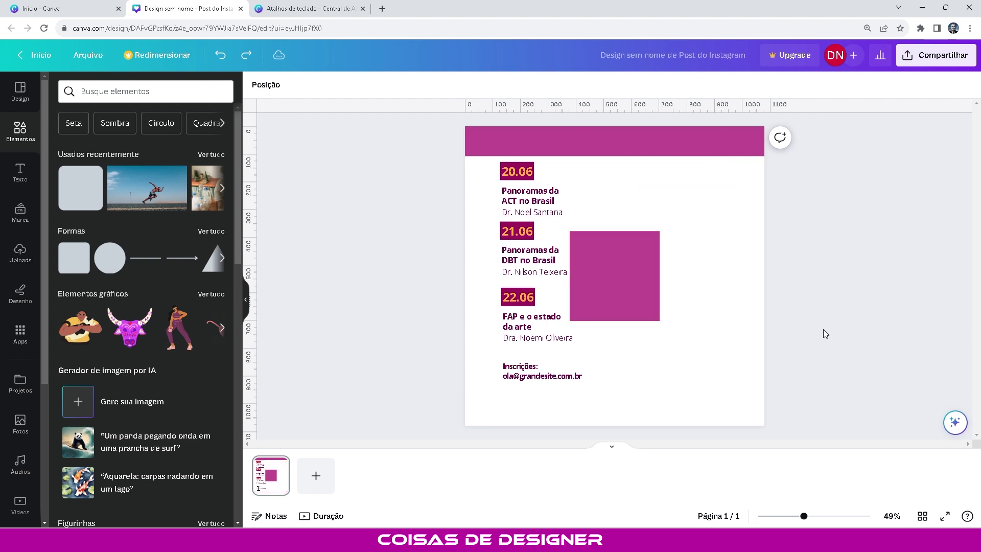
{"action": "key", "text": "ctrl+y"}
{"action": "key", "text": "ctrl+y"}
{"action": "key", "text": "ctrl+y"}
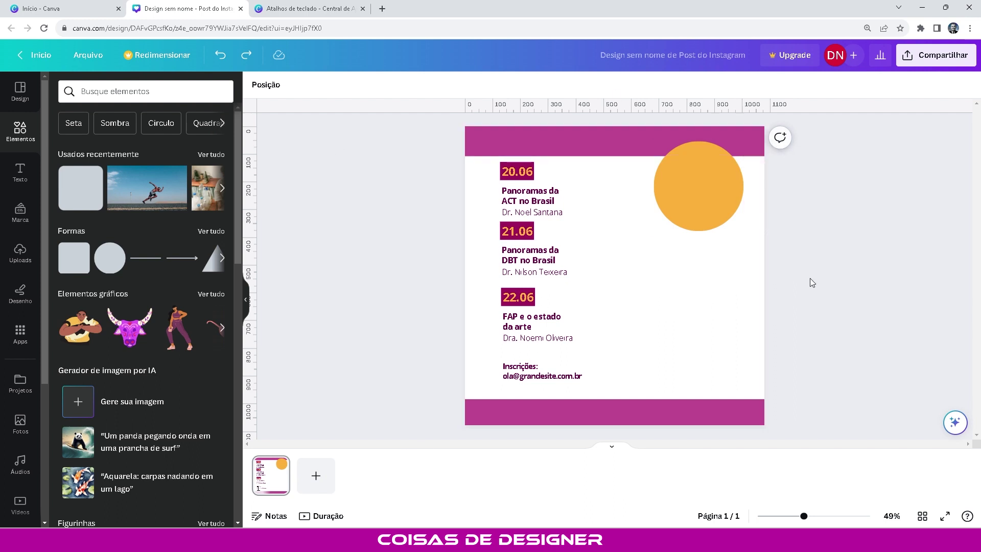
Step: Add eleven blank pages after page 1, making a twelve-page design
{"action": "left_click", "coordinate": [316, 474]}
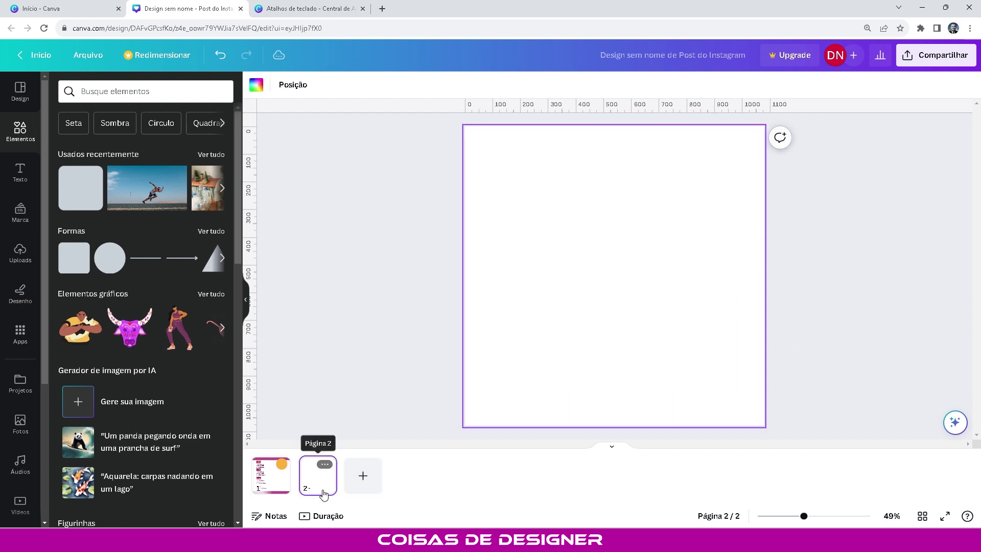
{"action": "left_click", "coordinate": [667, 359]}
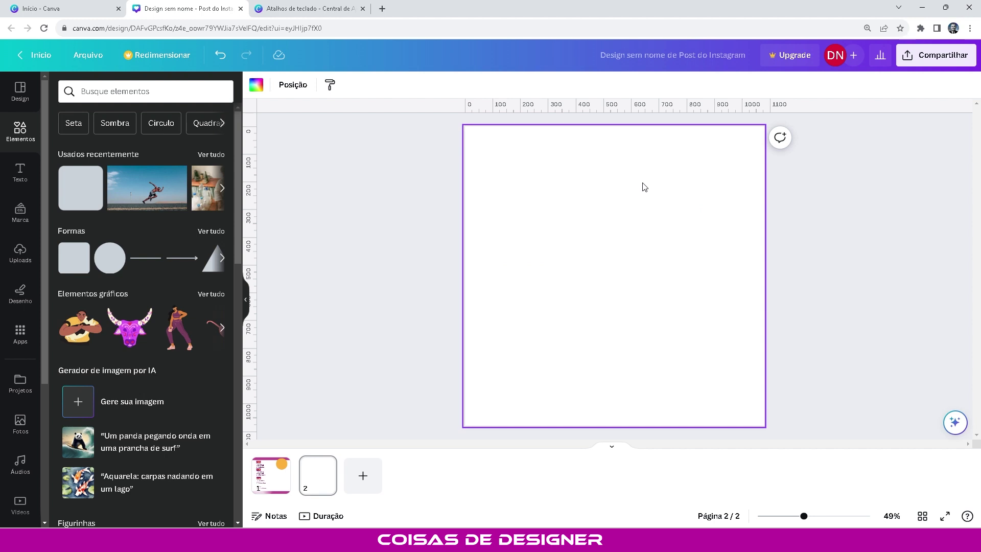
{"action": "key", "text": "ctrl+Return"}
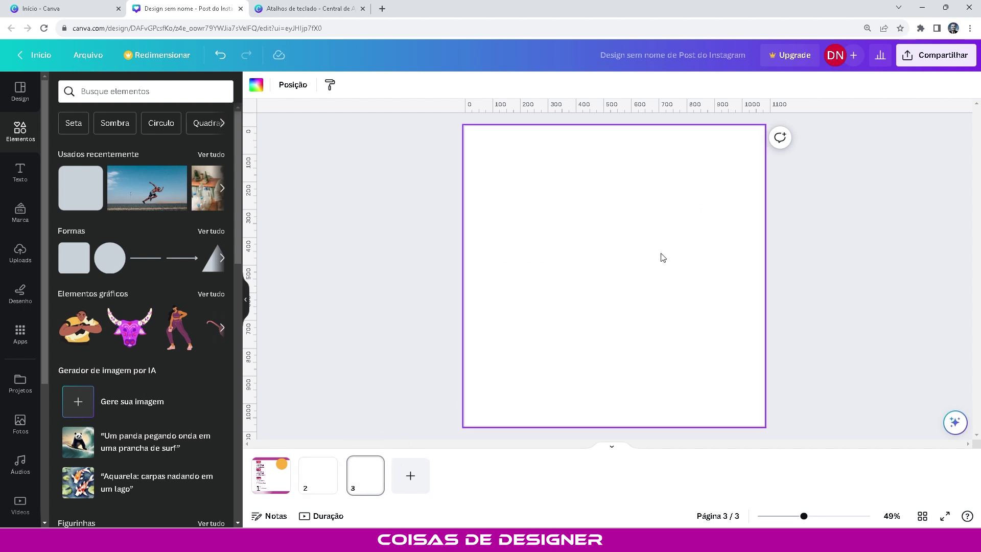
{"action": "key", "text": "ctrl+Return"}
{"action": "key", "text": "ctrl+Return"}
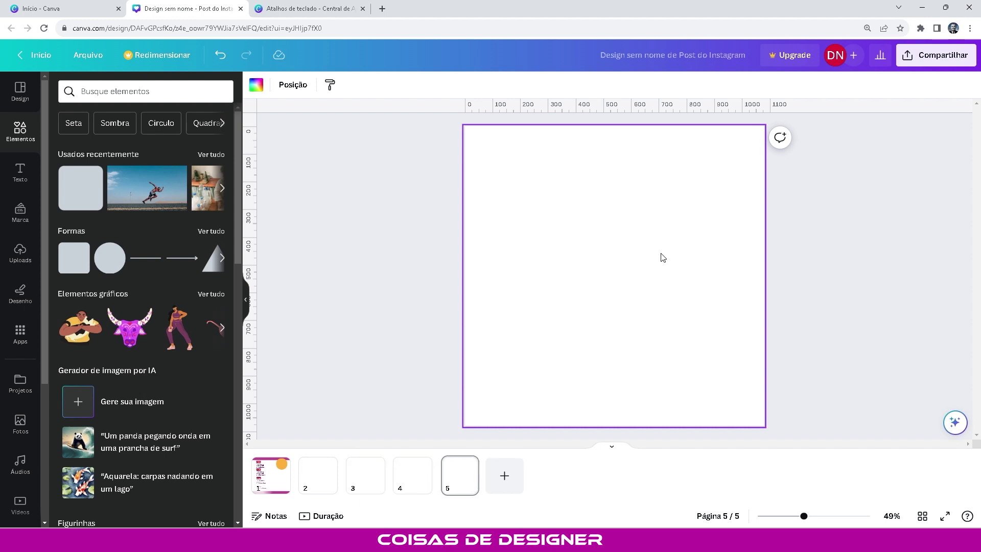
{"action": "key", "text": "ctrl+Return"}
{"action": "key", "text": "ctrl+Return"}
{"action": "key", "text": "ctrl+Return"}
{"action": "key", "text": "ctrl+Return"}
{"action": "key", "text": "ctrl+Return"}
{"action": "key", "text": "ctrl+Return"}
{"action": "key", "text": "ctrl+Return"}
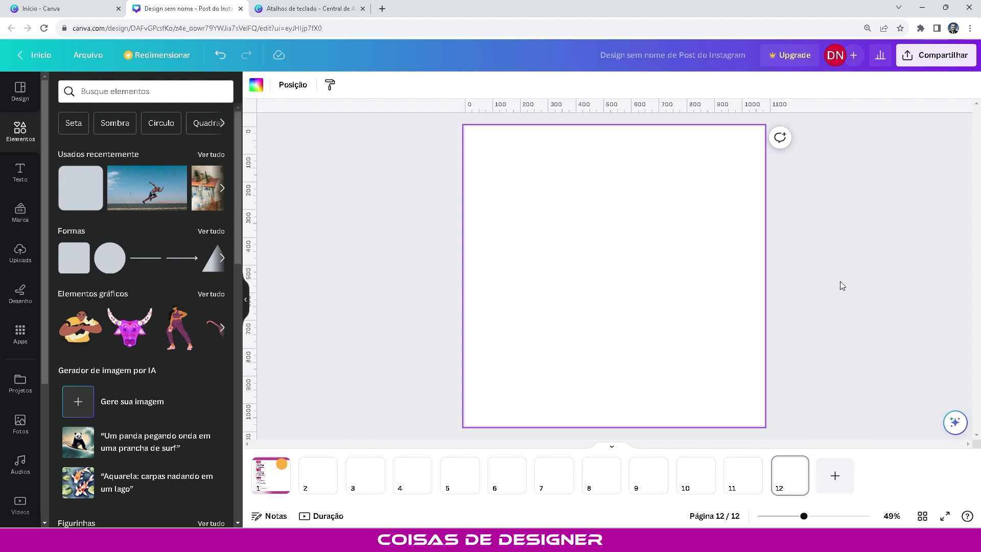
Step: Delete blank pages 12 to 8 one after another, starting with the last
{"action": "key", "text": "Delete"}
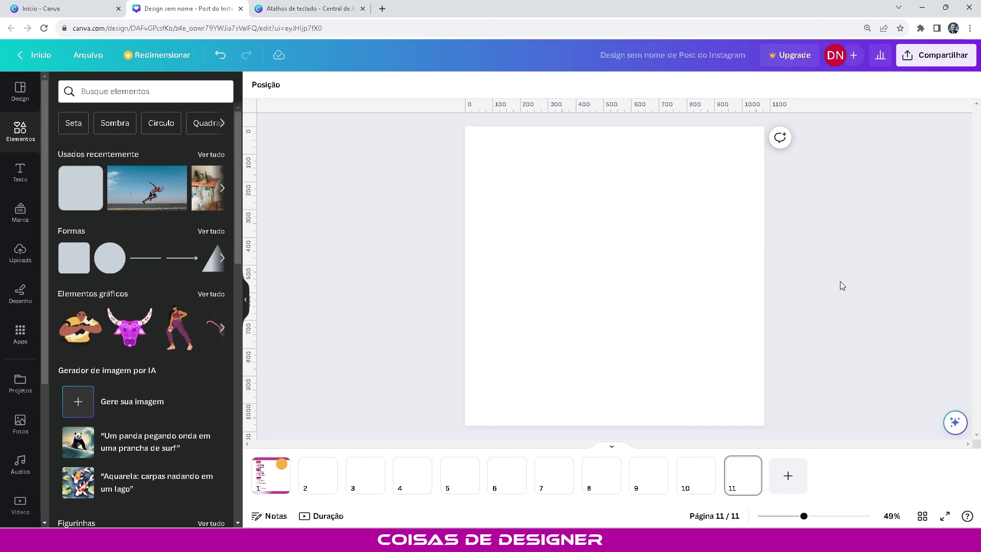
{"action": "left_click", "coordinate": [711, 295]}
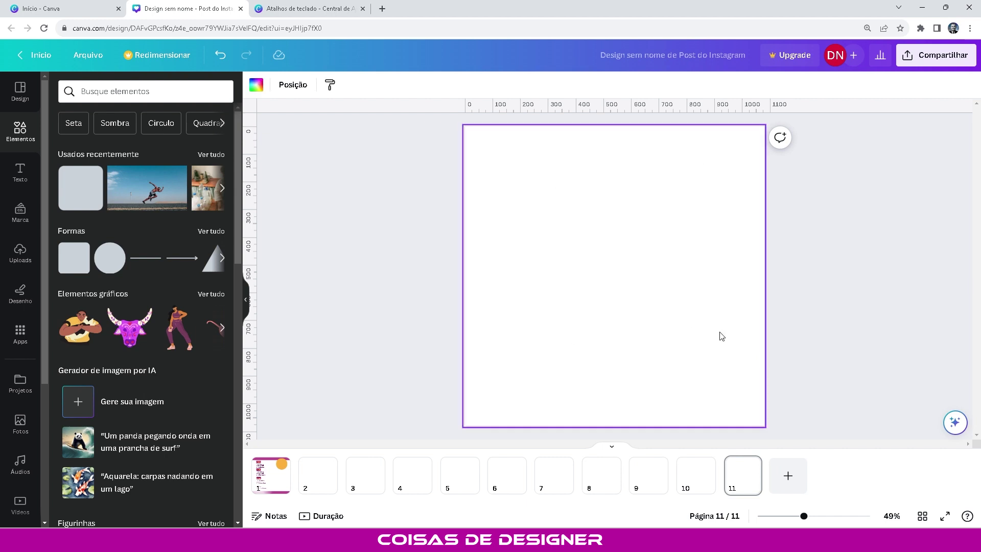
{"action": "key", "text": "Delete"}
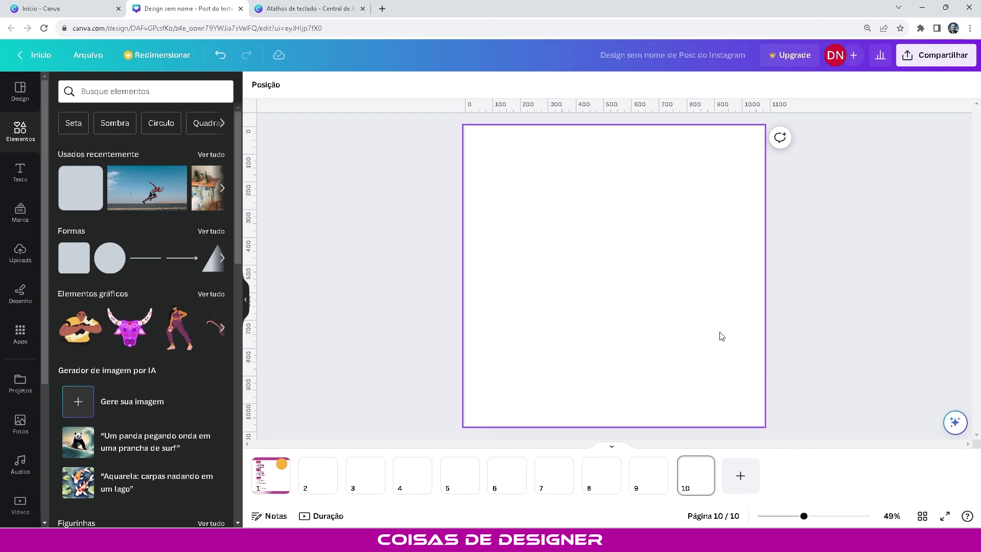
{"action": "key", "text": "Delete"}
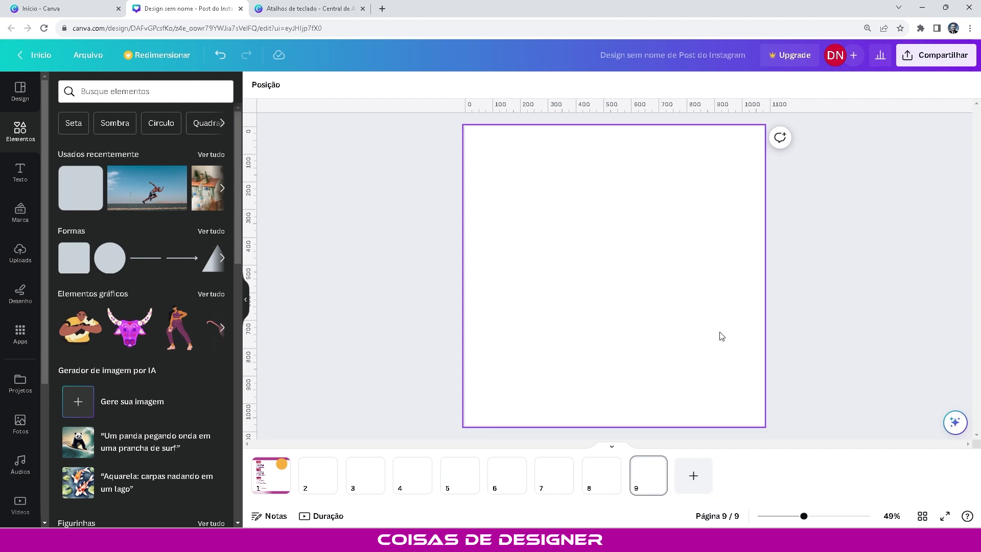
{"action": "key", "text": "Delete"}
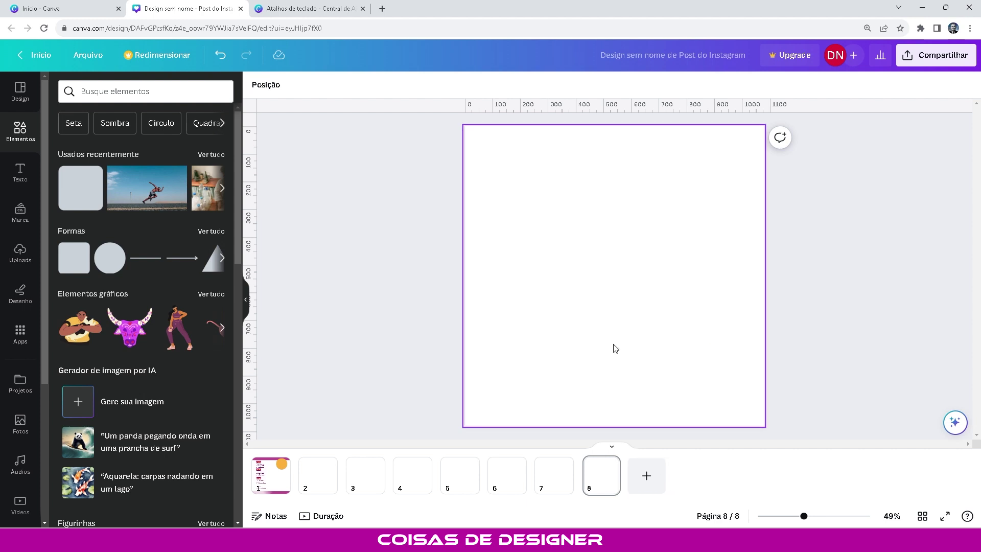
{"action": "key", "text": "Delete"}
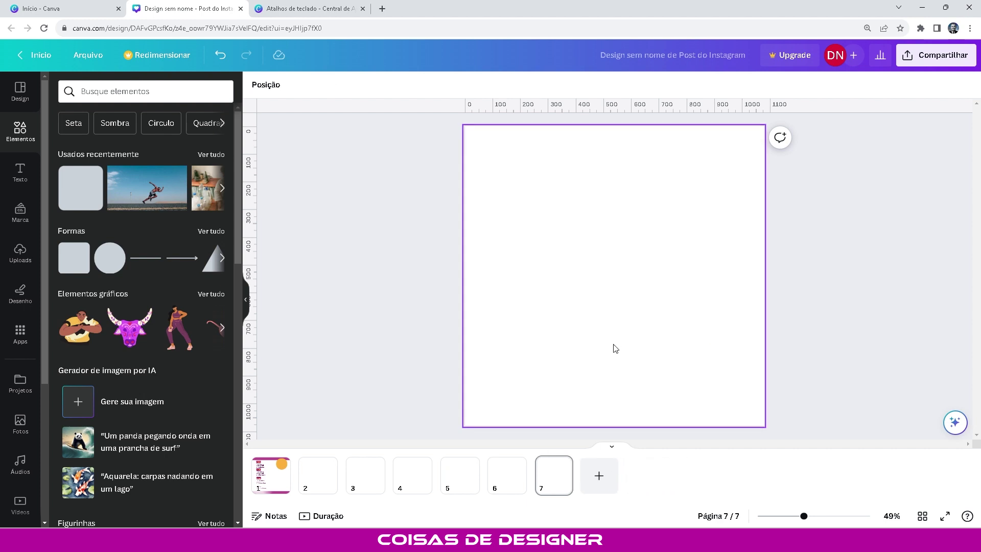
Step: Check the page options of page 7 and delete blank pages 7, 6 and 5
{"action": "left_click", "coordinate": [561, 464]}
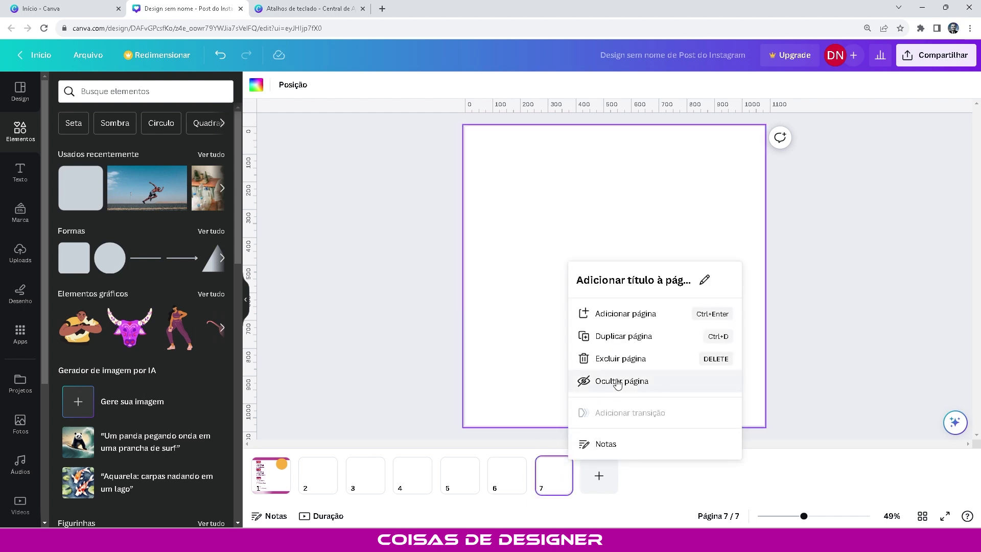
{"action": "left_click", "coordinate": [487, 295]}
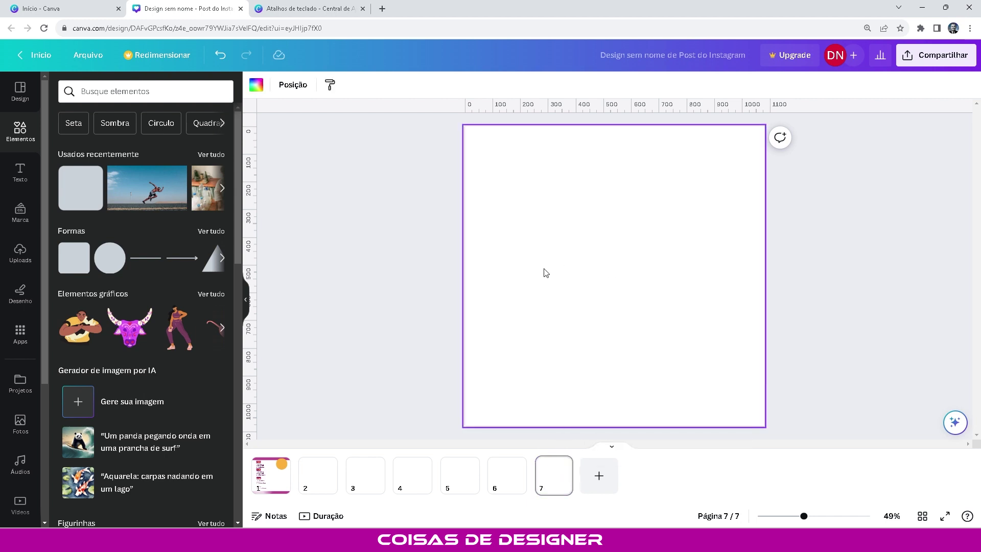
{"action": "key", "text": "Delete"}
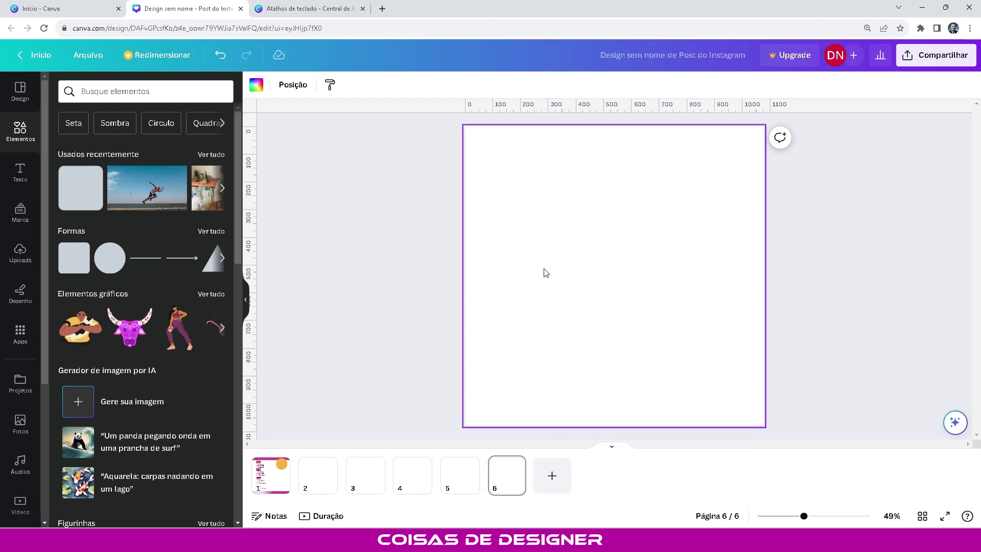
{"action": "key", "text": "Delete"}
{"action": "left_click", "coordinate": [545, 273]}
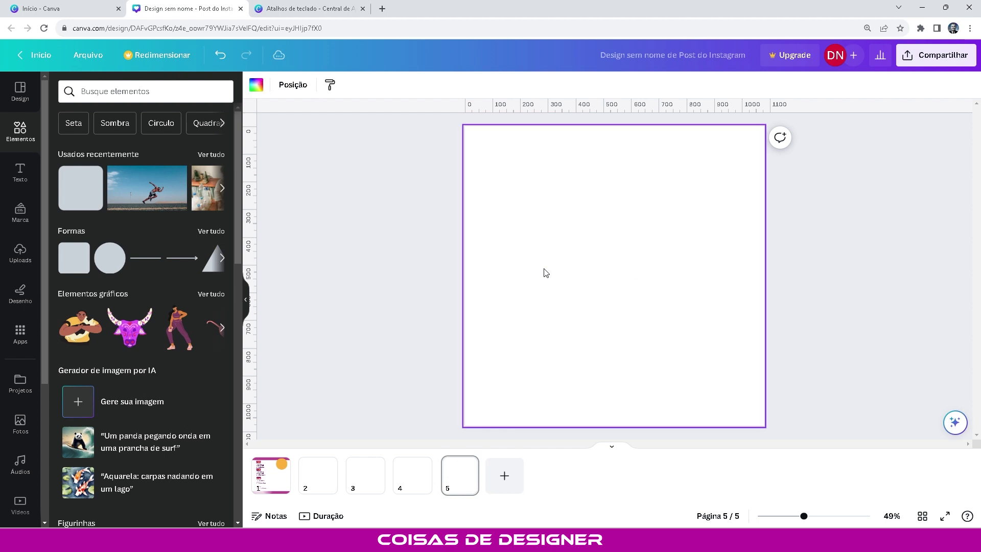
{"action": "key", "text": "Delete"}
{"action": "key", "text": "Escape"}
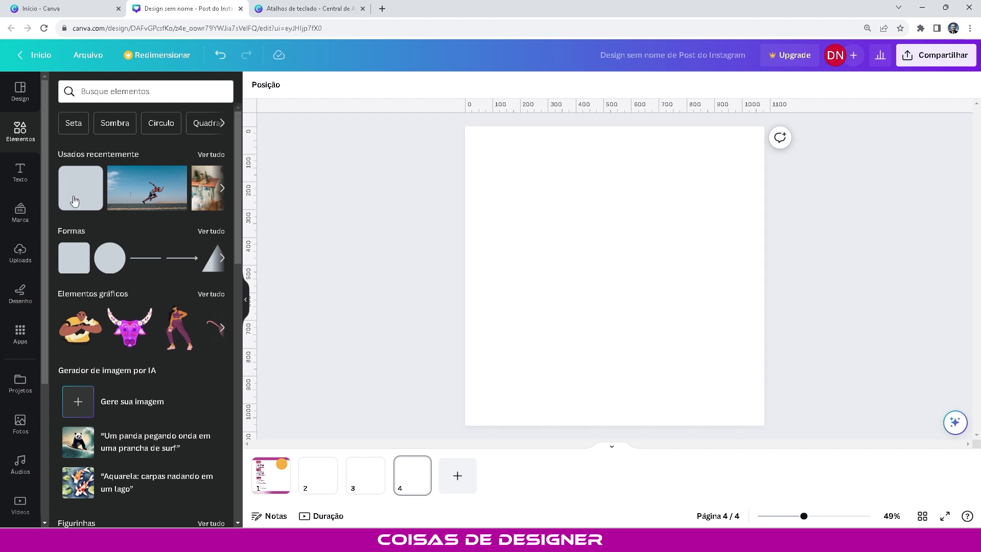
Step: Add one large and two small purple circles on page 4 and arrange them as a mouse head with ears
{"action": "left_click", "coordinate": [115, 263]}
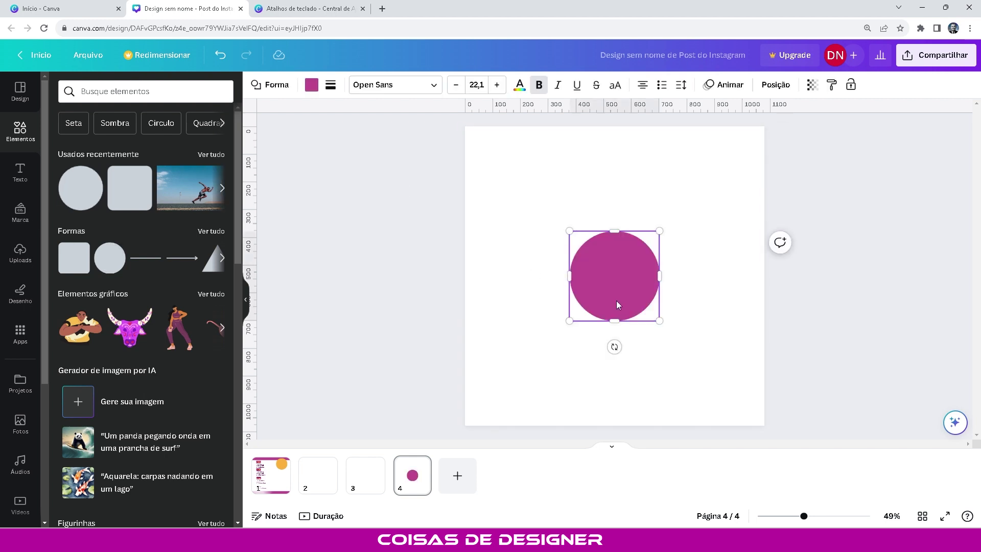
{"action": "left_click_drag", "start_coordinate": [659, 320], "coordinate": [619, 335]}
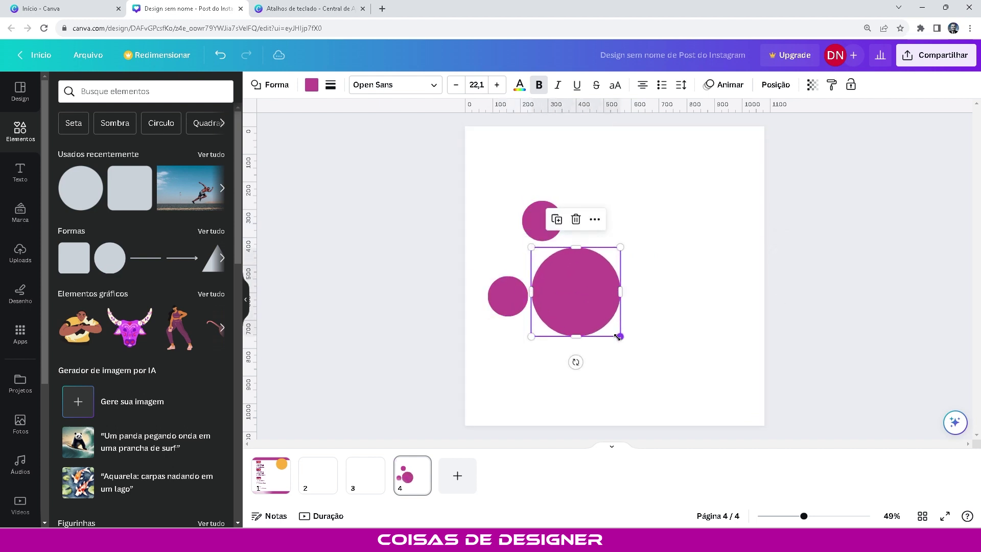
{"action": "left_click_drag", "start_coordinate": [568, 304], "coordinate": [592, 289]}
{"action": "left_click", "coordinate": [522, 221]}
{"action": "left_click_drag", "start_coordinate": [523, 220], "coordinate": [542, 230]}
{"action": "left_click_drag", "start_coordinate": [510, 288], "coordinate": [631, 231]}
{"action": "left_click_drag", "start_coordinate": [626, 306], "coordinate": [618, 308]}
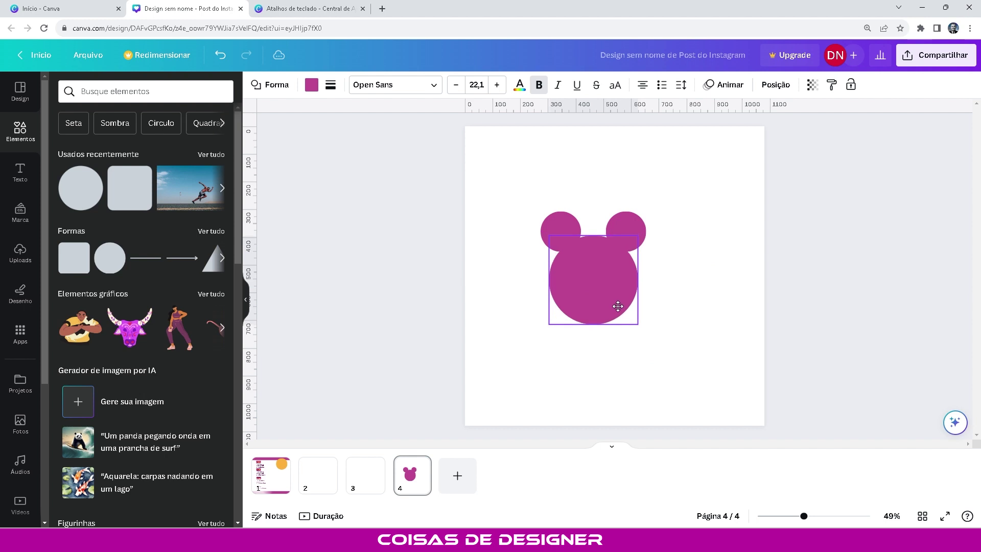
{"action": "left_click", "coordinate": [646, 421]}
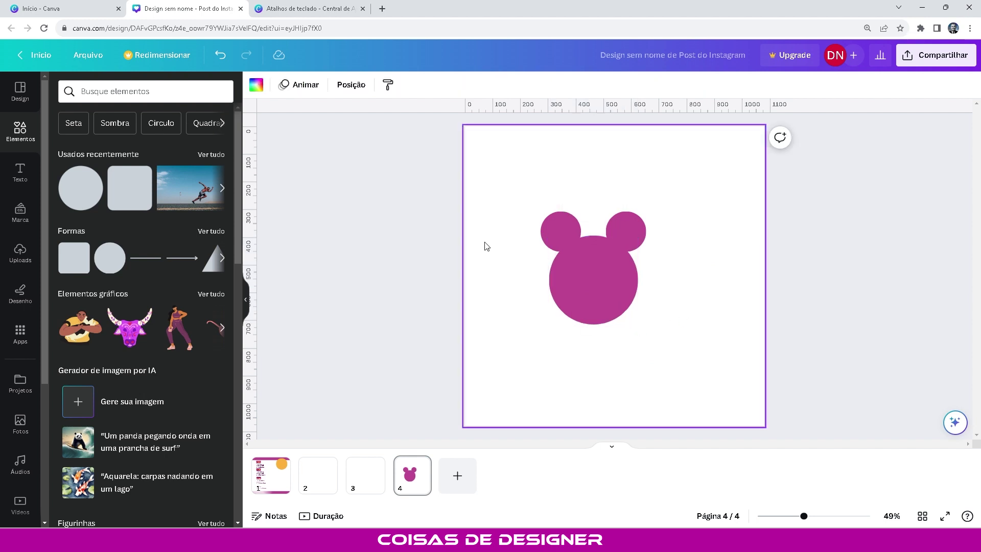
Step: Try area selection on the three circles of the mouse head, clearing the selection between attempts
{"action": "left_click_drag", "start_coordinate": [480, 171], "coordinate": [644, 352]}
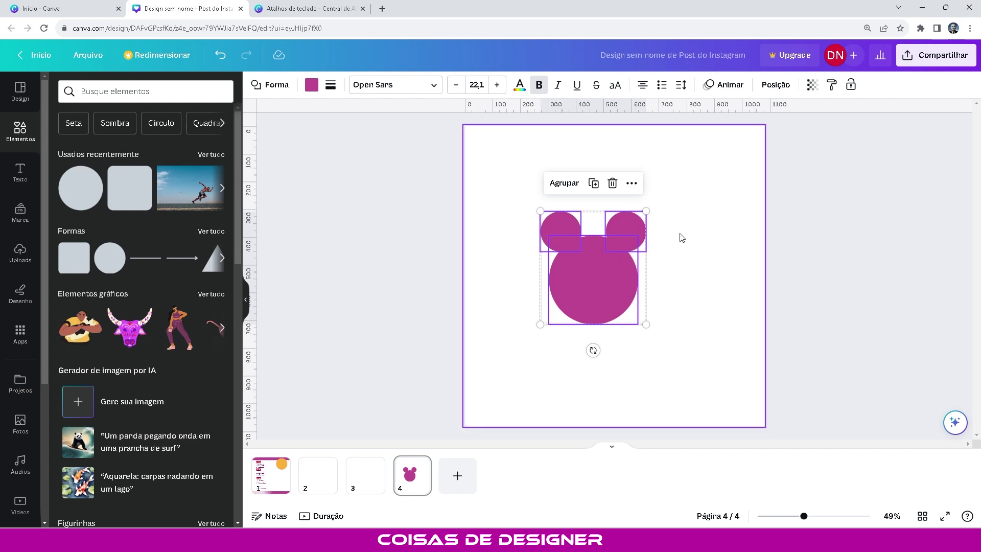
{"action": "left_click", "coordinate": [741, 253]}
{"action": "left_click_drag", "start_coordinate": [717, 204], "coordinate": [647, 252]}
Step: Shrink the large circle of the mouse head and place it between the two ears
{"action": "left_click", "coordinate": [580, 292]}
{"action": "left_click_drag", "start_coordinate": [555, 325], "coordinate": [603, 281]}
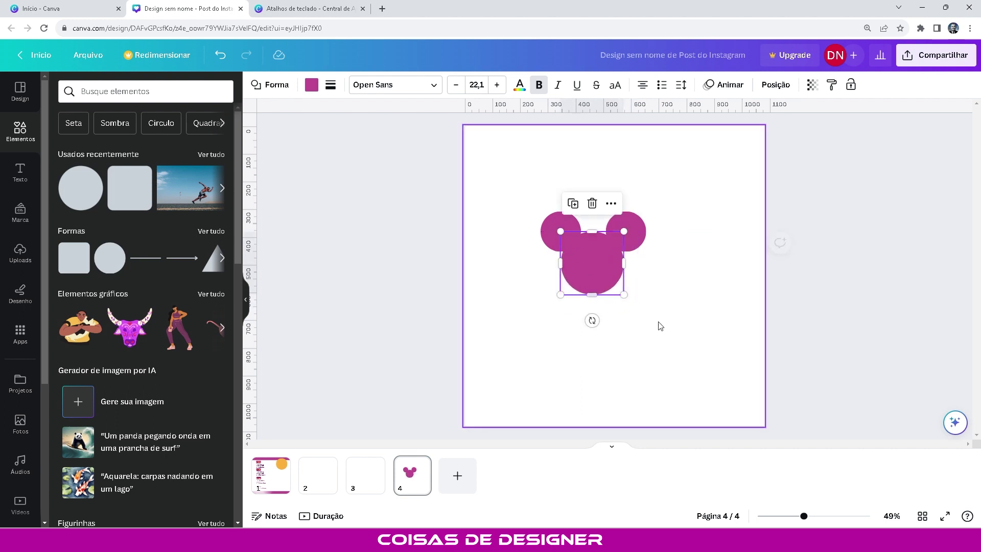
{"action": "left_click", "coordinate": [635, 324]}
Step: Select the three circles together, shift them slightly, and move the large circle alone toward the page's right edge
{"action": "left_click", "coordinate": [600, 278]}
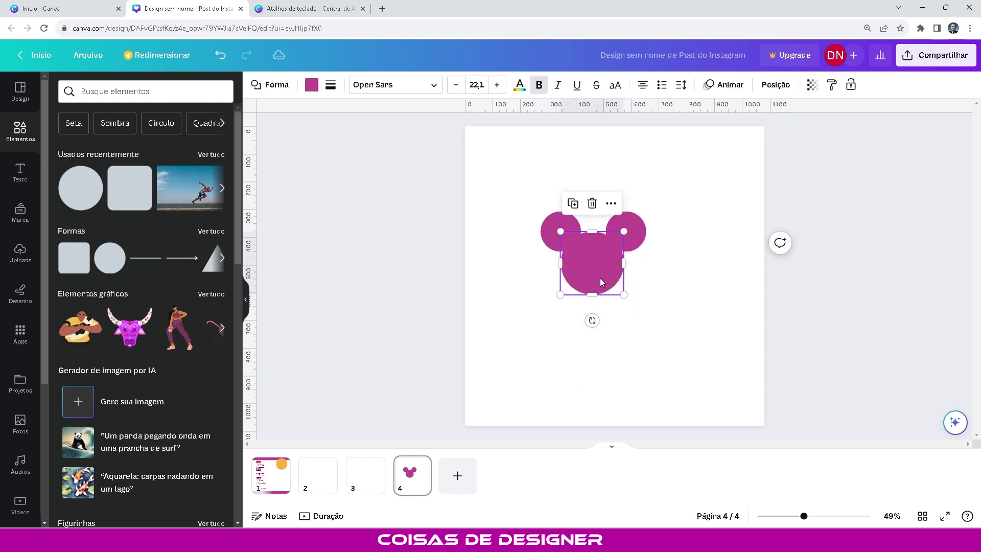
{"action": "left_click", "coordinate": [562, 218], "text": "shift"}
{"action": "left_click", "coordinate": [636, 219], "text": "shift"}
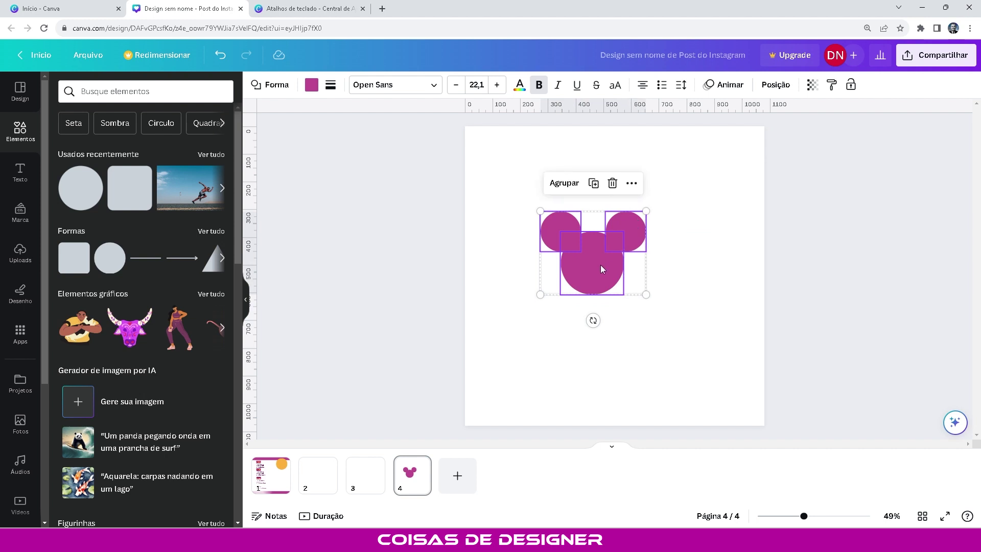
{"action": "left_click_drag", "start_coordinate": [600, 264], "coordinate": [719, 281]}
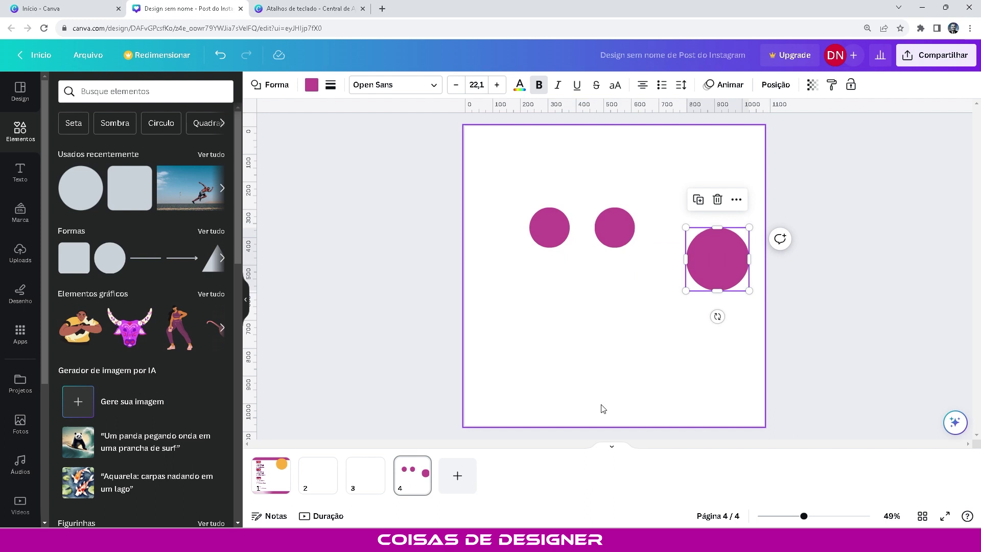
Step: Undo the large circle's last move, and try an area selection over the mouse head, clearing the selection again
{"action": "key", "text": "ctrl+z"}
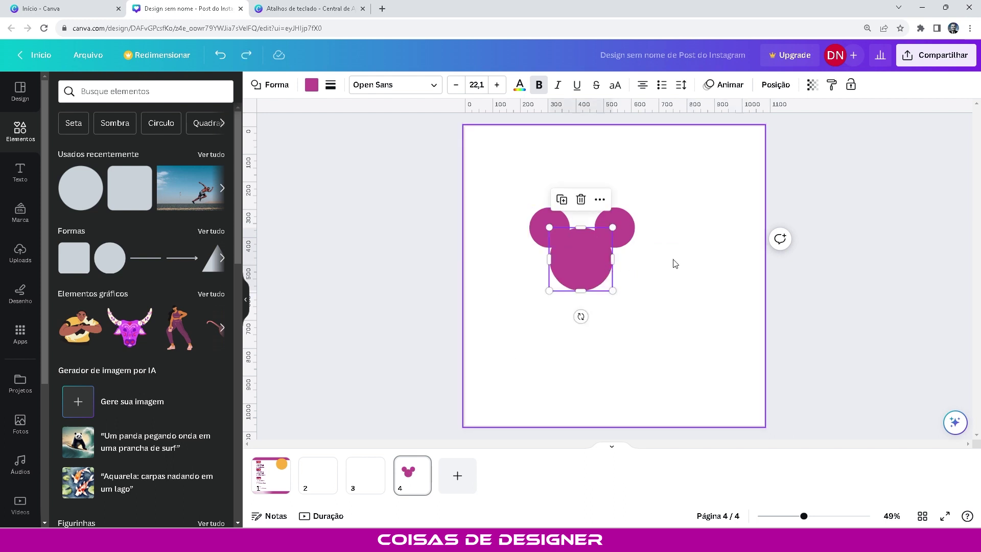
{"action": "left_click", "coordinate": [489, 217]}
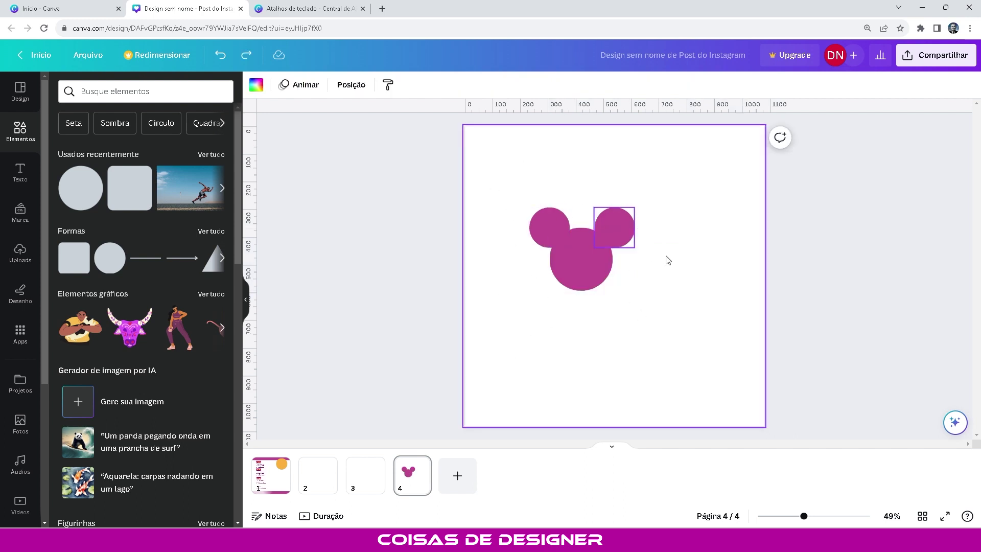
{"action": "left_click_drag", "start_coordinate": [508, 150], "coordinate": [679, 330]}
{"action": "left_click", "coordinate": [704, 363]}
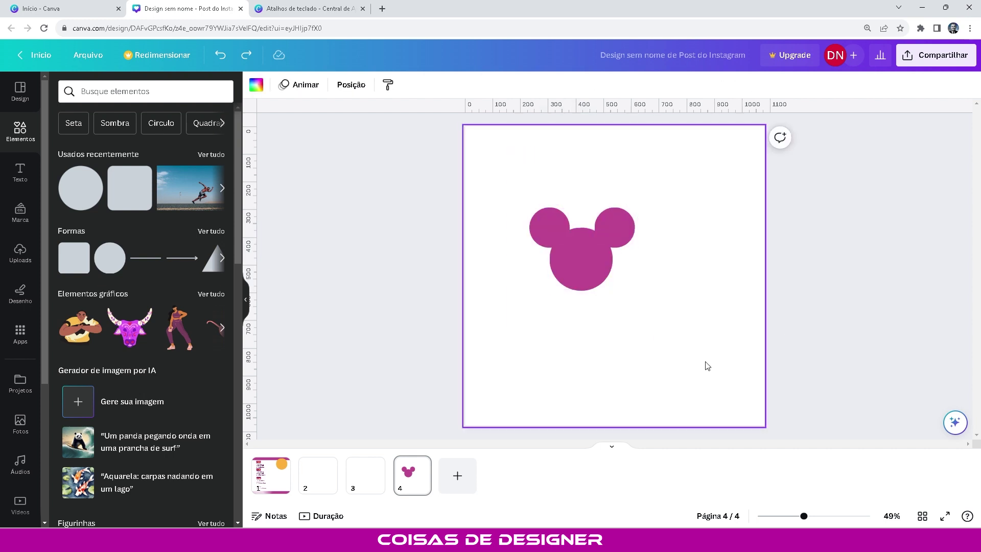
Step: Select all three circles of the mouse head, group them, and move the group to the upper-left area of page 4
{"action": "key", "text": "ctrl+a"}
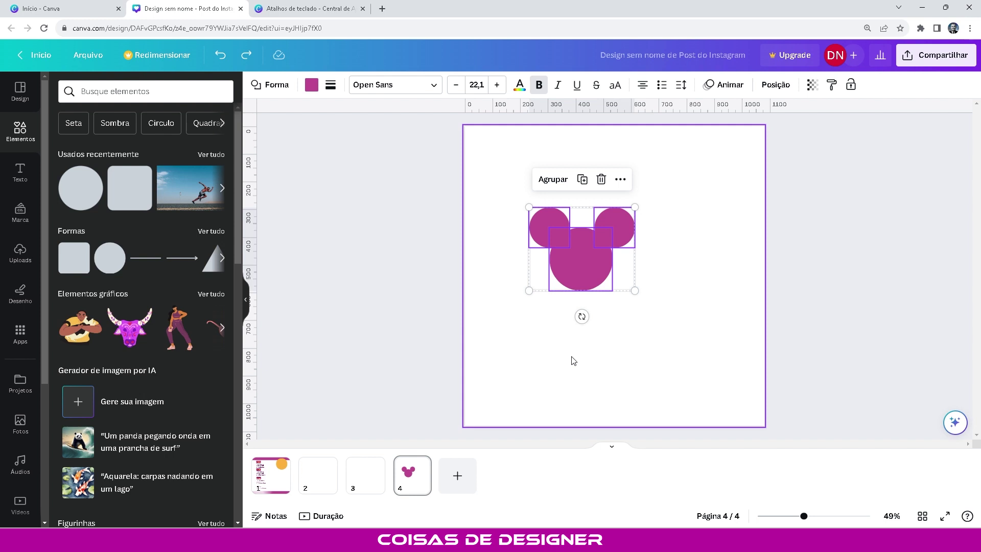
{"action": "key", "text": "ctrl+g"}
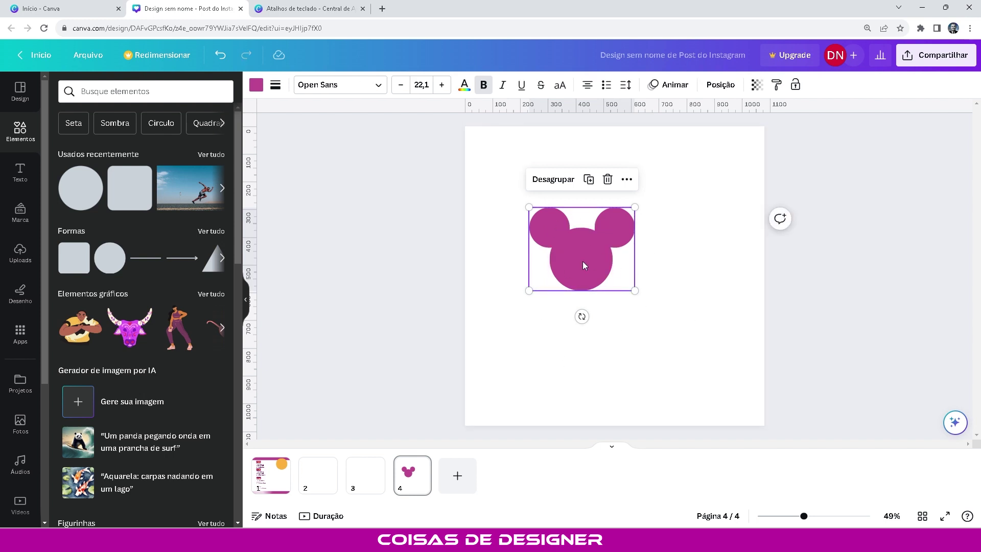
{"action": "left_click_drag", "start_coordinate": [580, 267], "coordinate": [550, 206]}
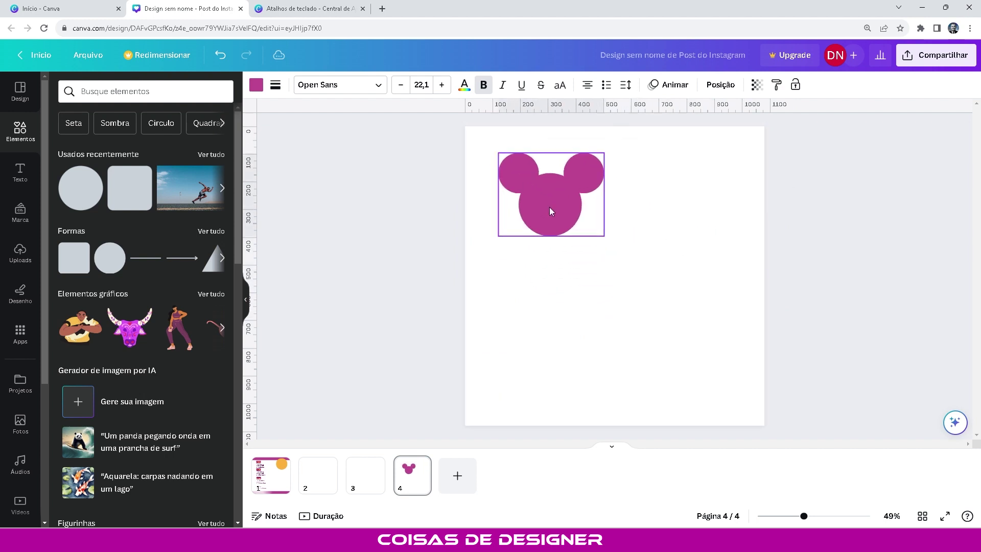
{"action": "left_click", "coordinate": [350, 256]}
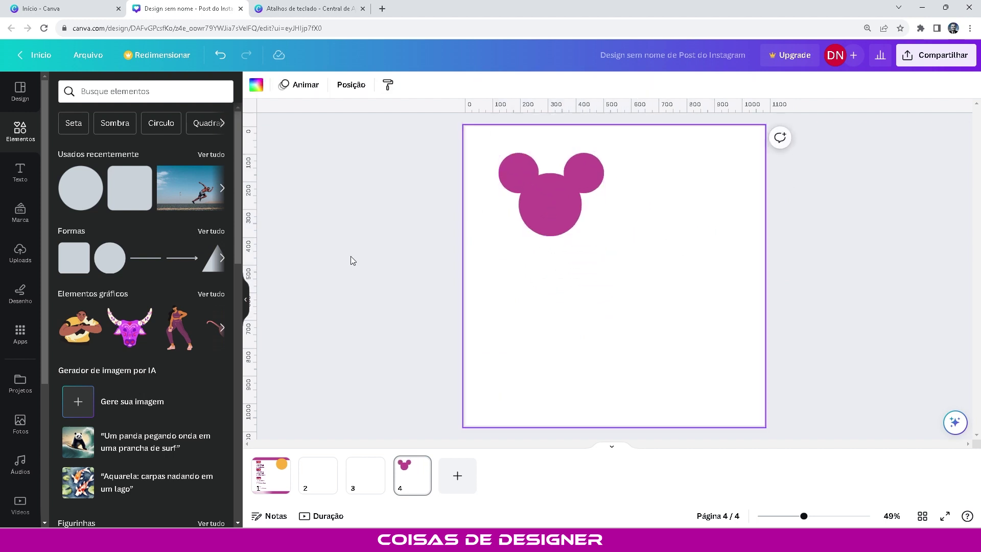
Step: Add a purple circle to the lower half of the page as a body and set the grouped mouse head on top of it
{"action": "left_click", "coordinate": [117, 260]}
{"action": "left_click_drag", "start_coordinate": [626, 314], "coordinate": [619, 358]}
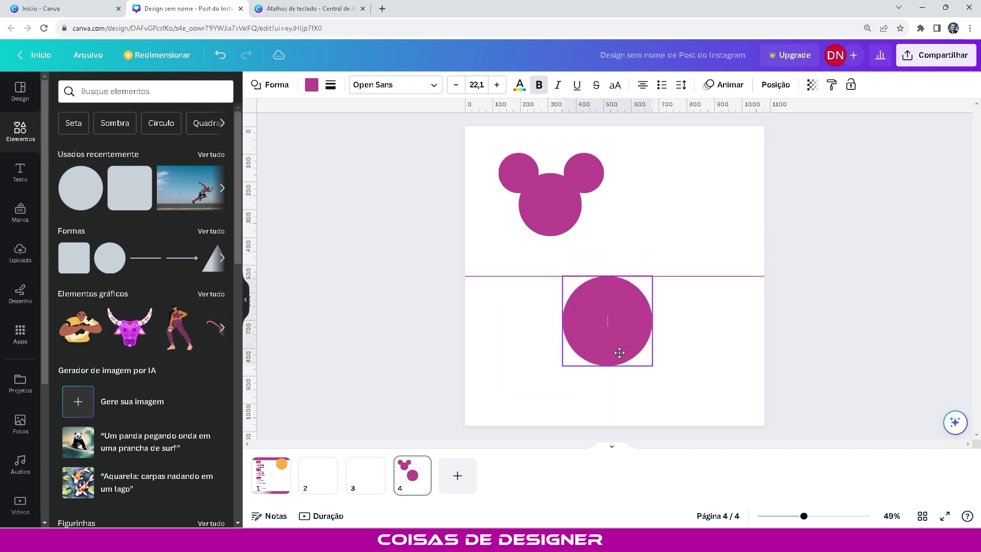
{"action": "left_click_drag", "start_coordinate": [563, 211], "coordinate": [635, 234]}
{"action": "key", "text": "Escape"}
Step: Group the mouse head with the body circle and shift the whole group around the page
{"action": "left_click_drag", "start_coordinate": [496, 170], "coordinate": [667, 380]}
{"action": "key", "text": "ctrl+g"}
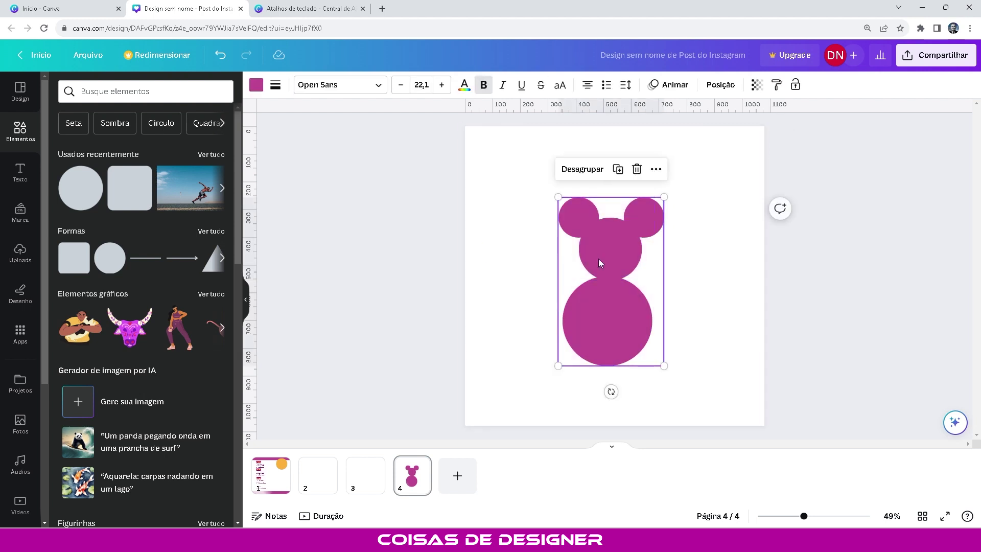
{"action": "left_click_drag", "start_coordinate": [617, 329], "coordinate": [627, 300]}
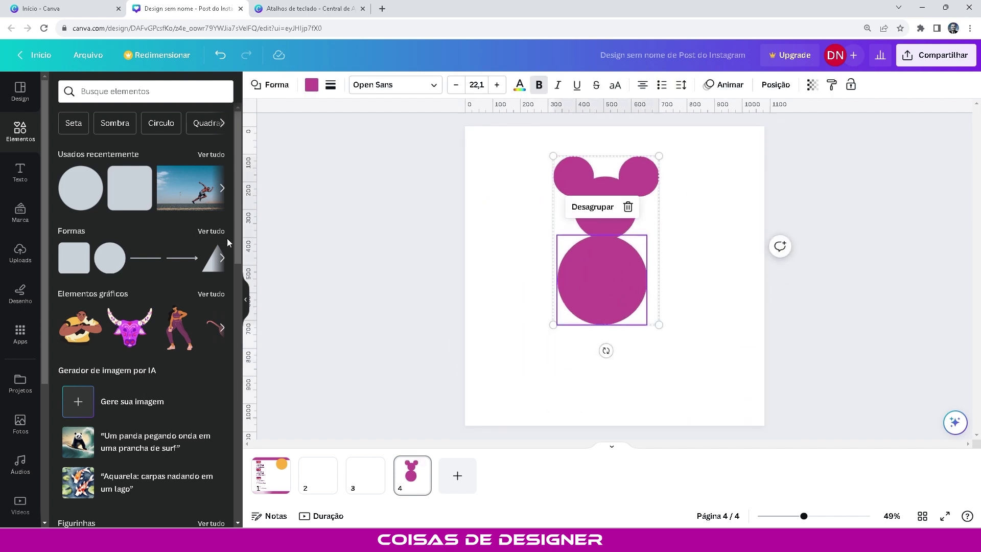
{"action": "left_click_drag", "start_coordinate": [623, 273], "coordinate": [625, 307]}
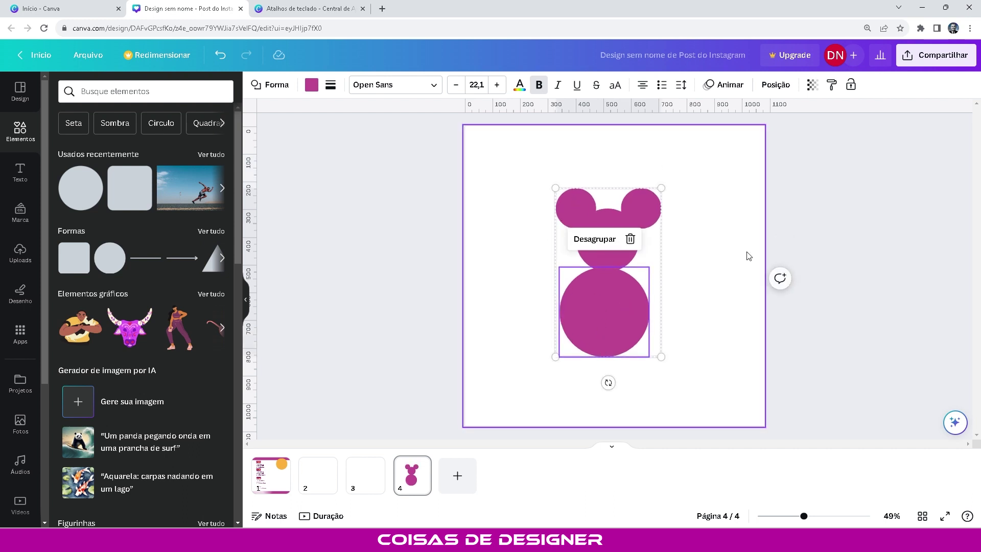
Step: Ungroup the figure, moving the body circle to the lower left and the head circle to the lower right individually
{"action": "key", "text": "ctrl+shift+g"}
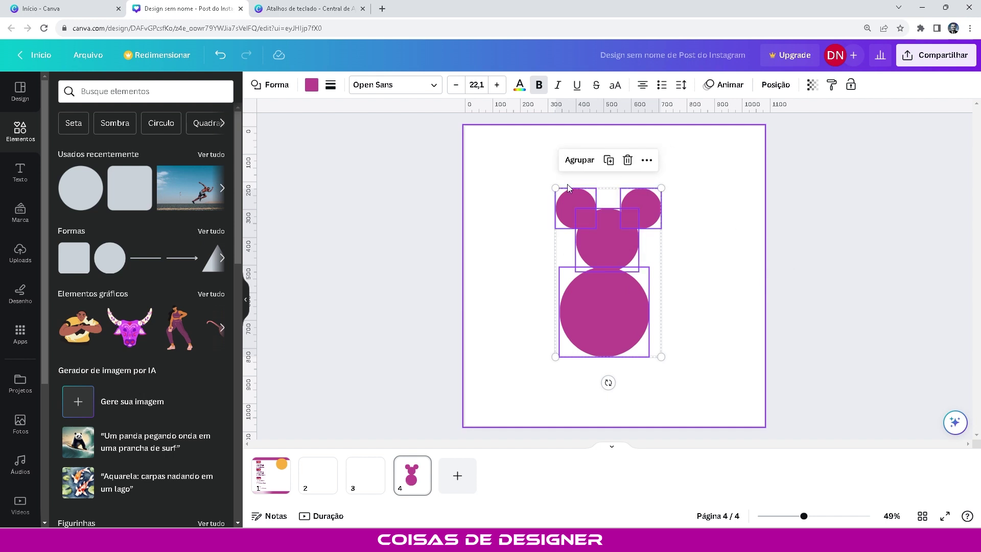
{"action": "left_click", "coordinate": [617, 297]}
{"action": "left_click_drag", "start_coordinate": [618, 297], "coordinate": [536, 320]}
{"action": "left_click", "coordinate": [617, 245]}
{"action": "left_click_drag", "start_coordinate": [615, 251], "coordinate": [681, 293]}
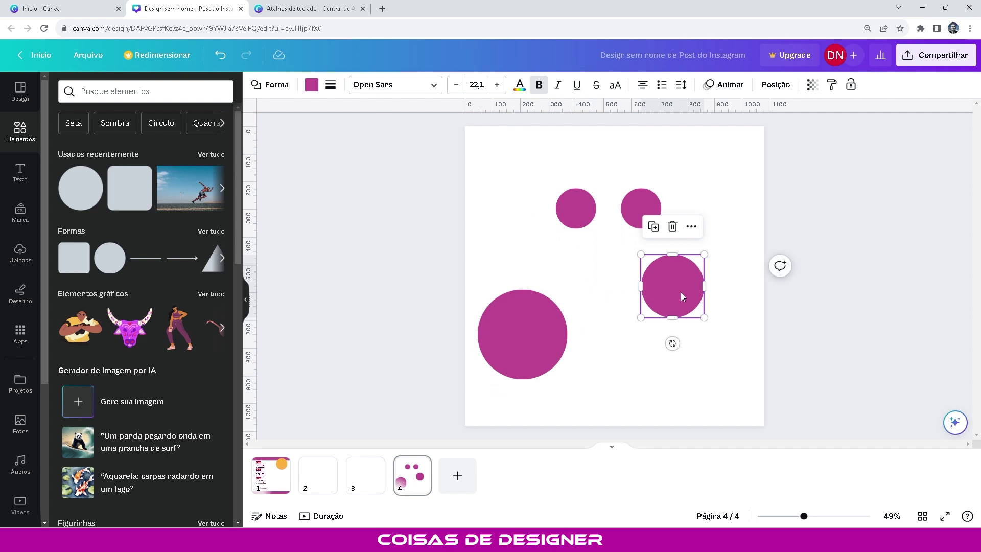
Step: Undo the separate moves of the body circle and the head circle, and clear the selection
{"action": "key", "text": "ctrl+z"}
{"action": "key", "text": "ctrl+z"}
{"action": "left_click", "coordinate": [721, 271]}
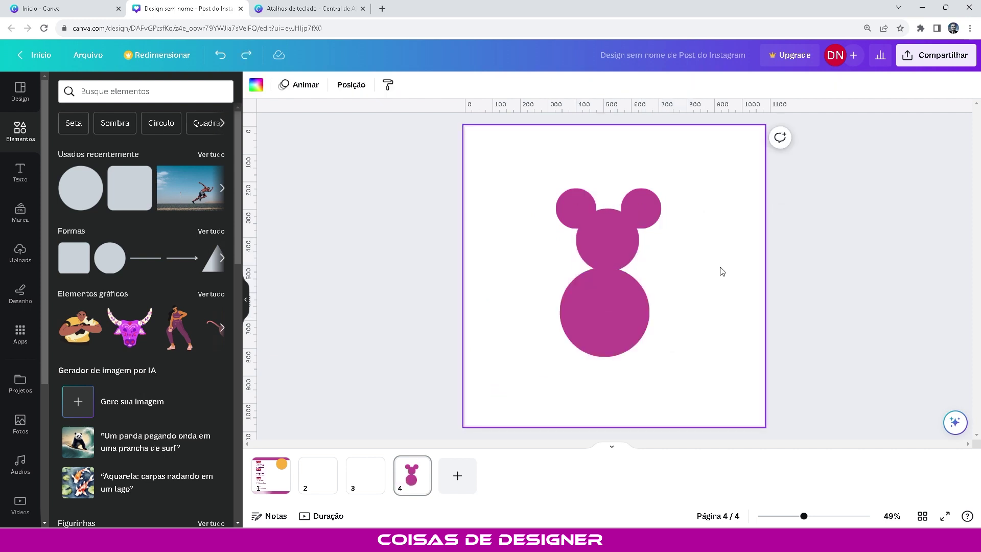
Step: Nudge the body circle slightly up toward the head and group all four circles again
{"action": "left_click", "coordinate": [617, 308]}
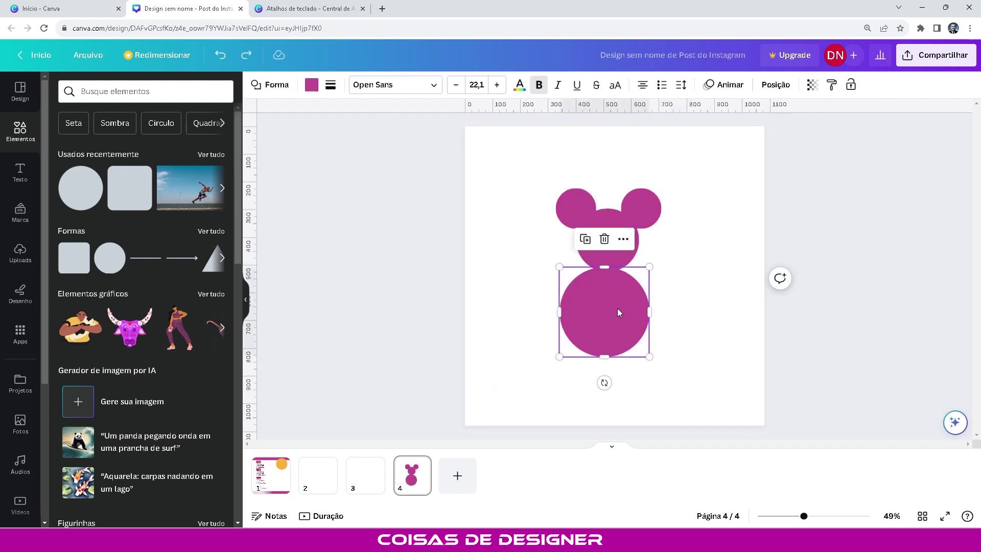
{"action": "left_click", "coordinate": [538, 189]}
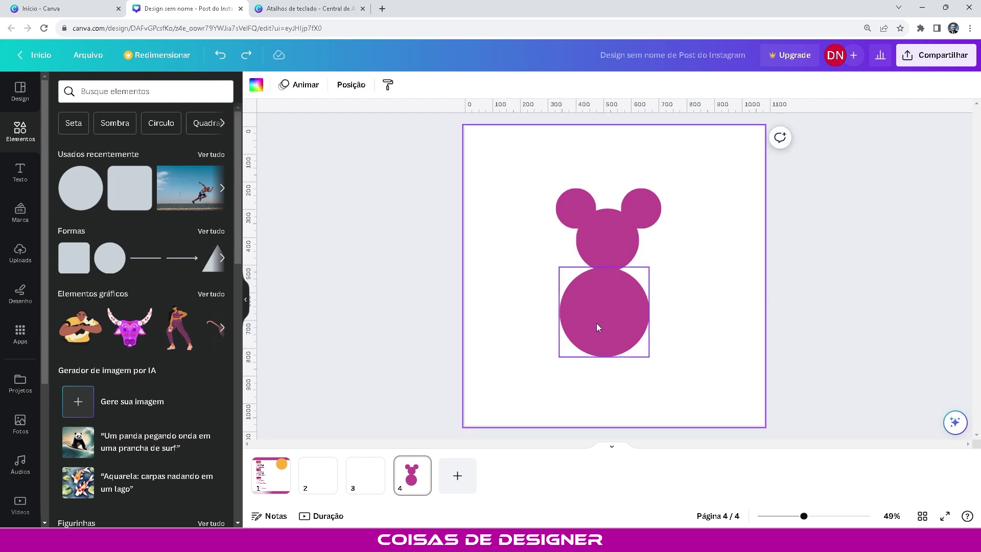
{"action": "mouse_move", "coordinate": [596, 323]}
{"action": "left_mouse_down"}
{"action": "mouse_move", "coordinate": [600, 346]}
{"action": "mouse_move", "coordinate": [598, 319]}
{"action": "left_mouse_up"}
{"action": "left_click_drag", "start_coordinate": [521, 153], "coordinate": [688, 381]}
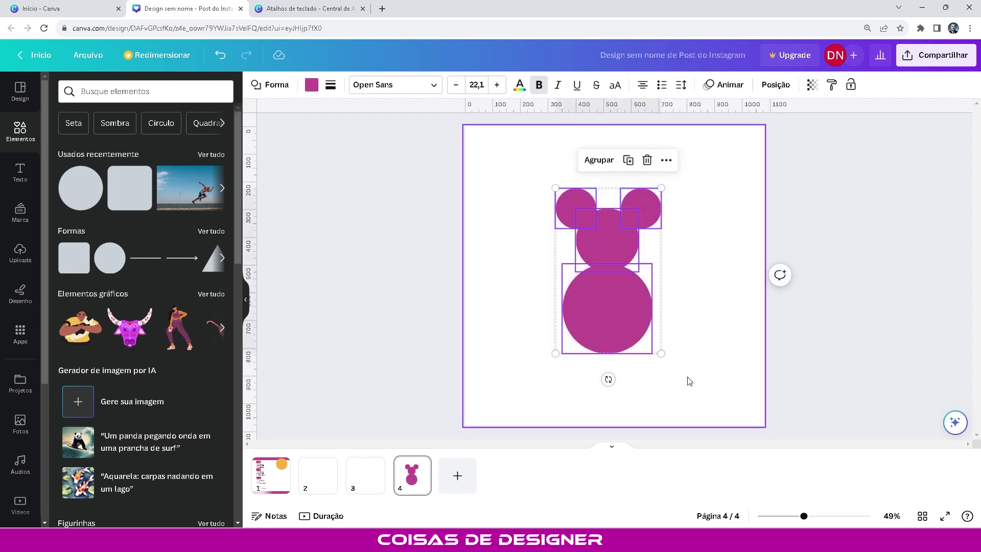
{"action": "key", "text": "ctrl+g"}
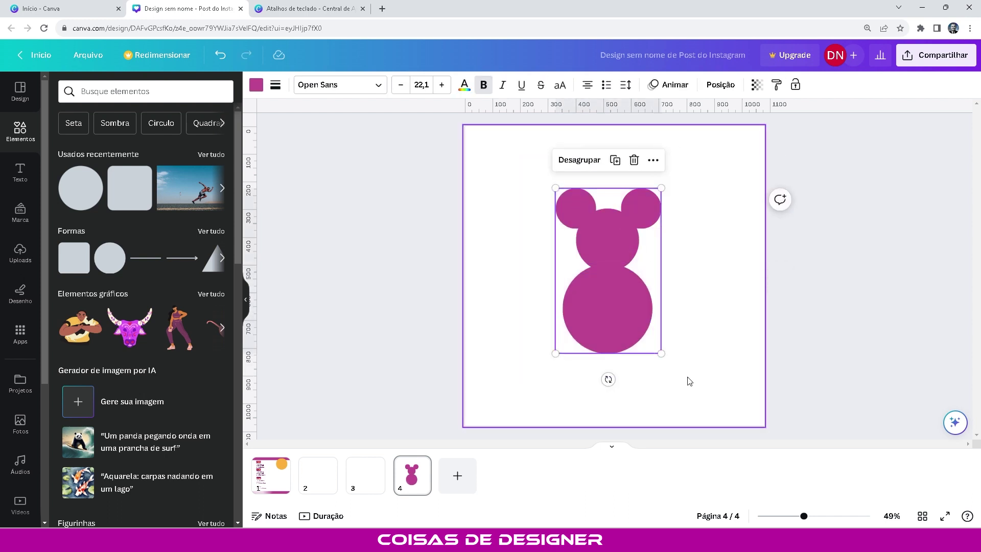
Step: Ungroup the four circles and move the body circle alone down and to the left of the head
{"action": "key", "text": "ctrl+shift+g"}
{"action": "left_click", "coordinate": [709, 321]}
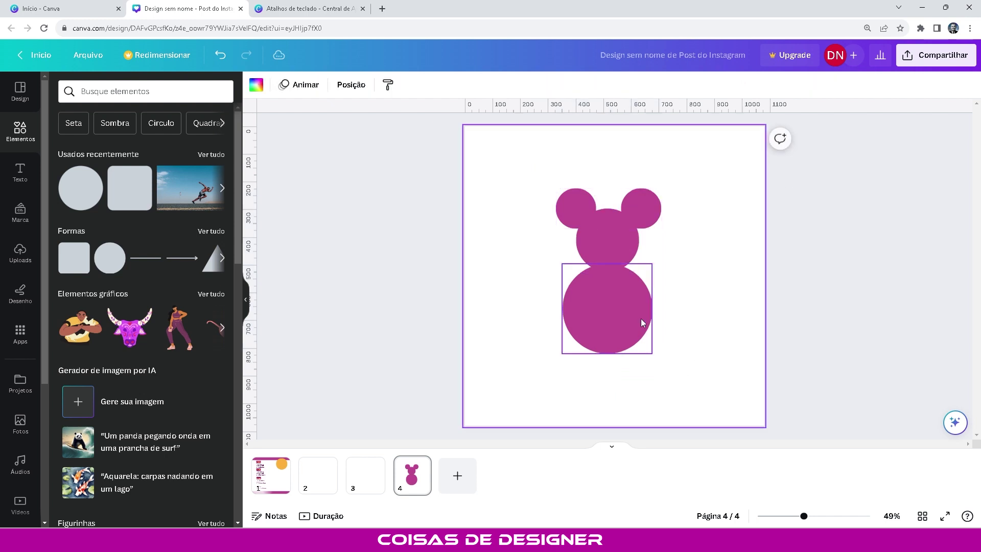
{"action": "left_click", "coordinate": [642, 322]}
{"action": "left_click_drag", "start_coordinate": [641, 322], "coordinate": [581, 339]}
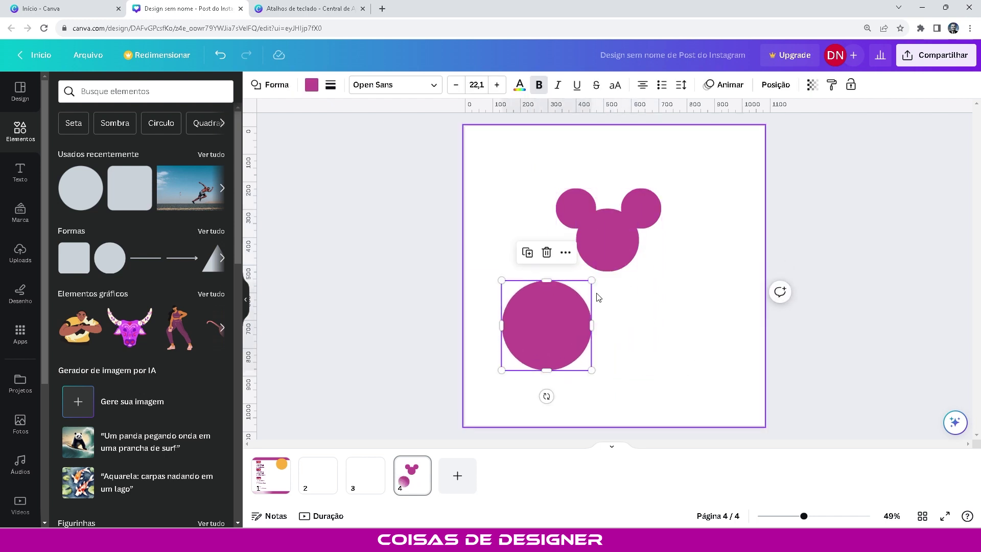
Step: Delete everything on page 4 and add one purple circle, enlarged to about 652 px and centred on the page
{"action": "key", "text": "ctrl+a"}
{"action": "key", "text": "Delete"}
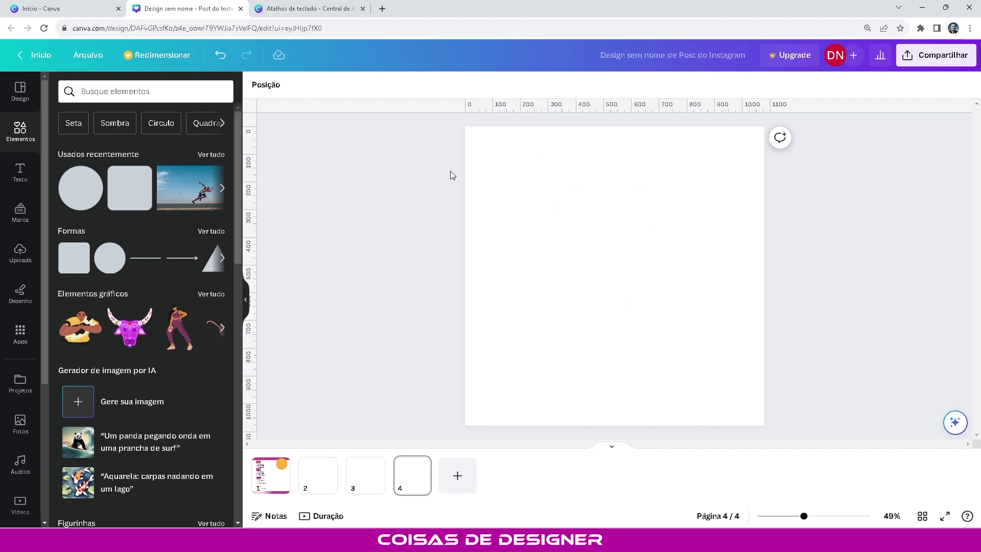
{"action": "left_click", "coordinate": [92, 176]}
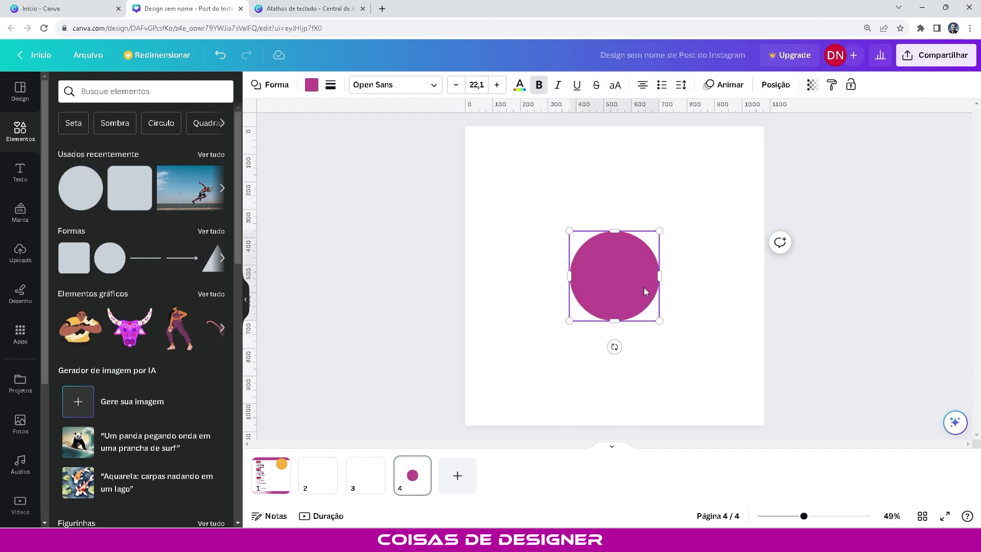
{"action": "left_click_drag", "start_coordinate": [568, 319], "coordinate": [479, 407]}
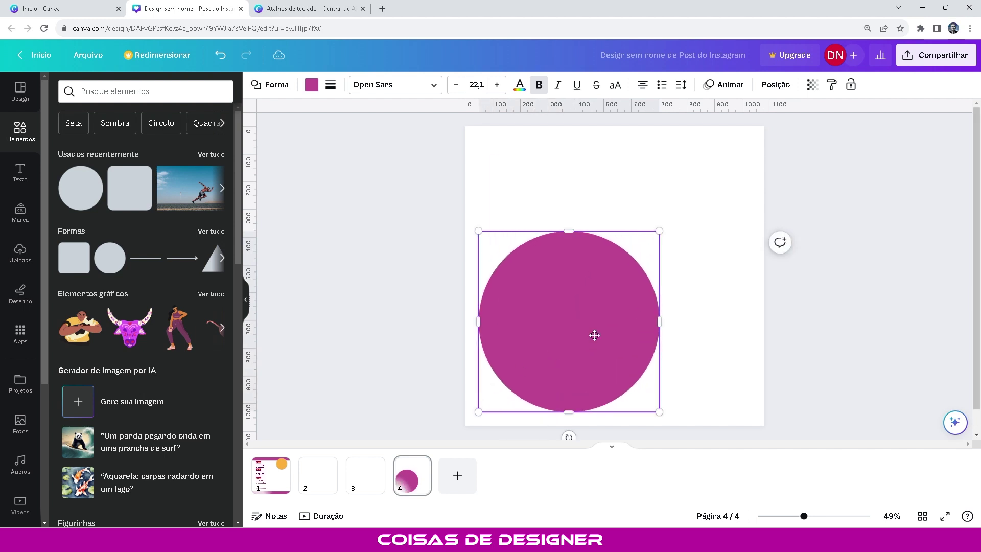
{"action": "left_click_drag", "start_coordinate": [593, 333], "coordinate": [630, 301]}
{"action": "left_click", "coordinate": [848, 156]}
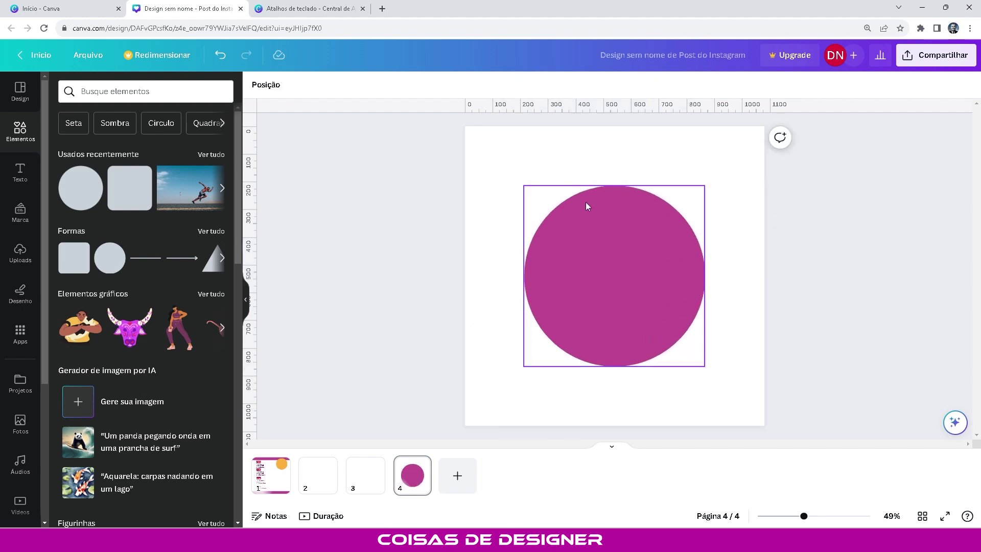
Step: Examine the additional editing options and their shortcuts for the large circle, and keep the circle selected
{"action": "left_click", "coordinate": [648, 209]}
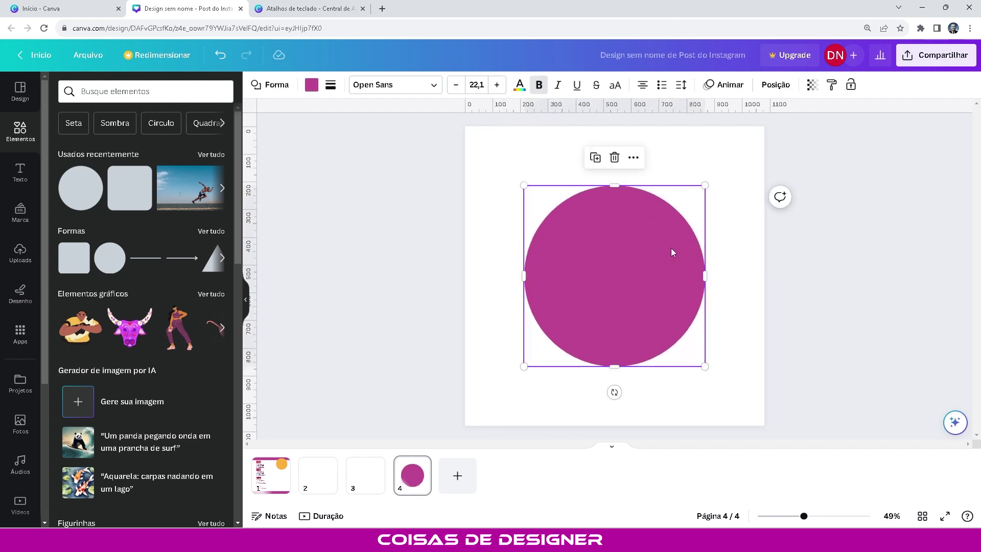
{"action": "left_click", "coordinate": [633, 157]}
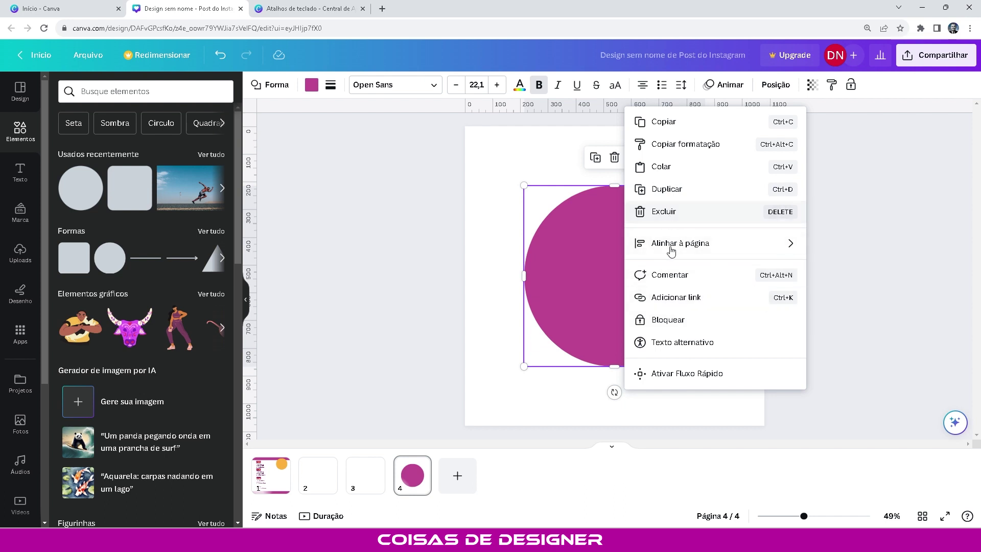
{"action": "left_click", "coordinate": [515, 214]}
{"action": "left_click", "coordinate": [630, 211]}
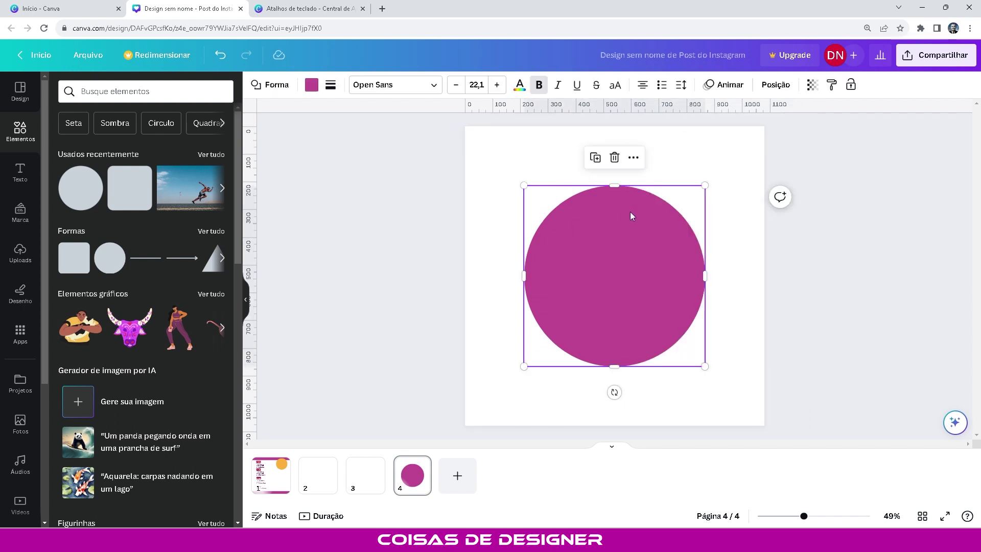
Step: Duplicate the large circle, select both circles together, and check the additional options for the selection
{"action": "key", "text": "ctrl+d"}
{"action": "left_click_drag", "start_coordinate": [567, 162], "coordinate": [655, 292]}
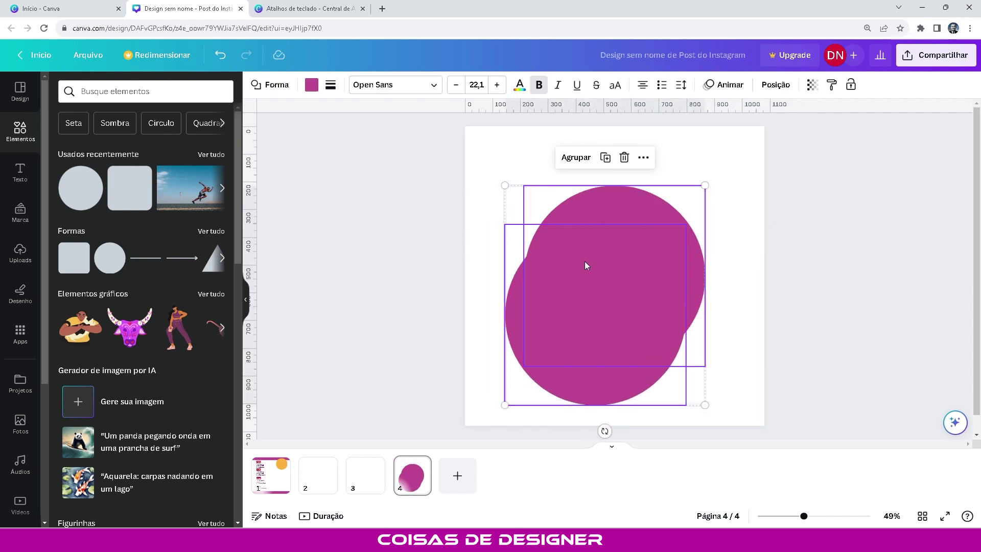
{"action": "left_click", "coordinate": [643, 160]}
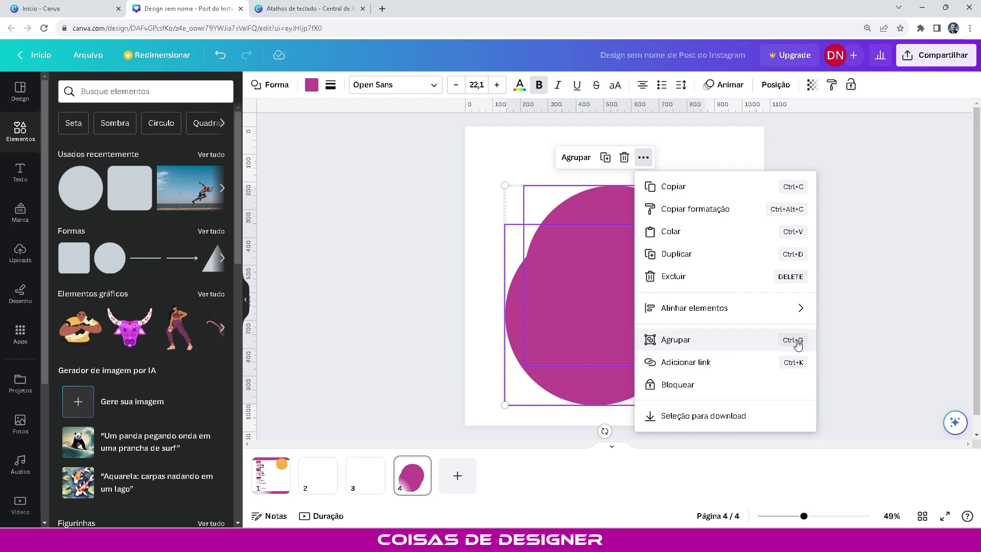
{"action": "mouse_move", "coordinate": [694, 310]}
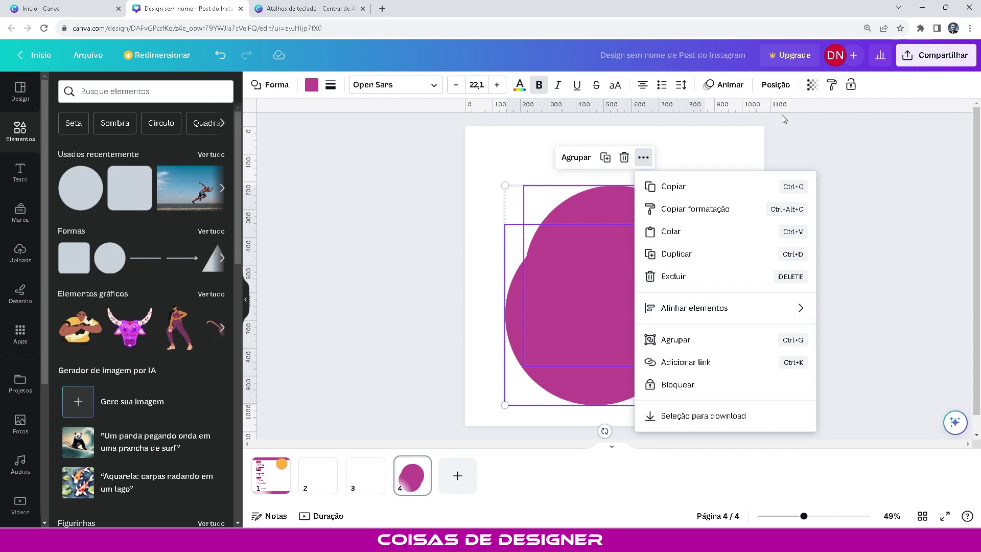
Step: Open the position settings and compare the arrangement options of the rear and front circles, including the layer-order shortcuts
{"action": "left_click", "coordinate": [775, 84]}
{"action": "left_click", "coordinate": [534, 182]}
{"action": "left_click", "coordinate": [618, 204]}
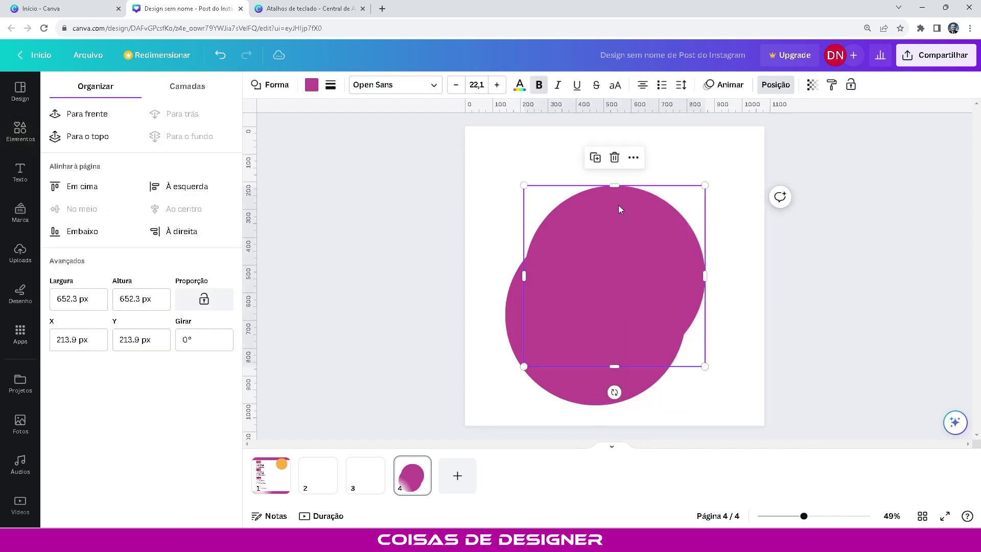
{"action": "left_click", "coordinate": [632, 160]}
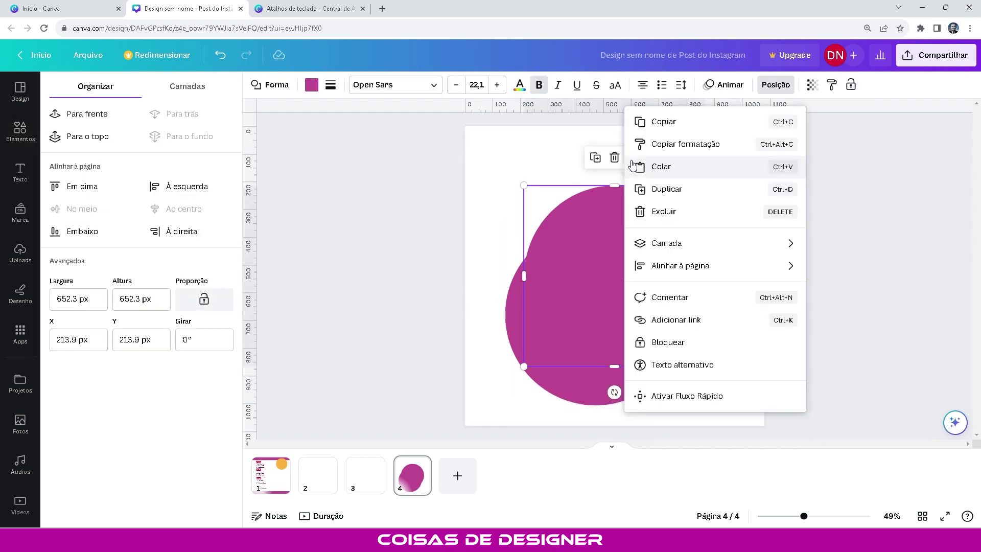
{"action": "mouse_move", "coordinate": [755, 249]}
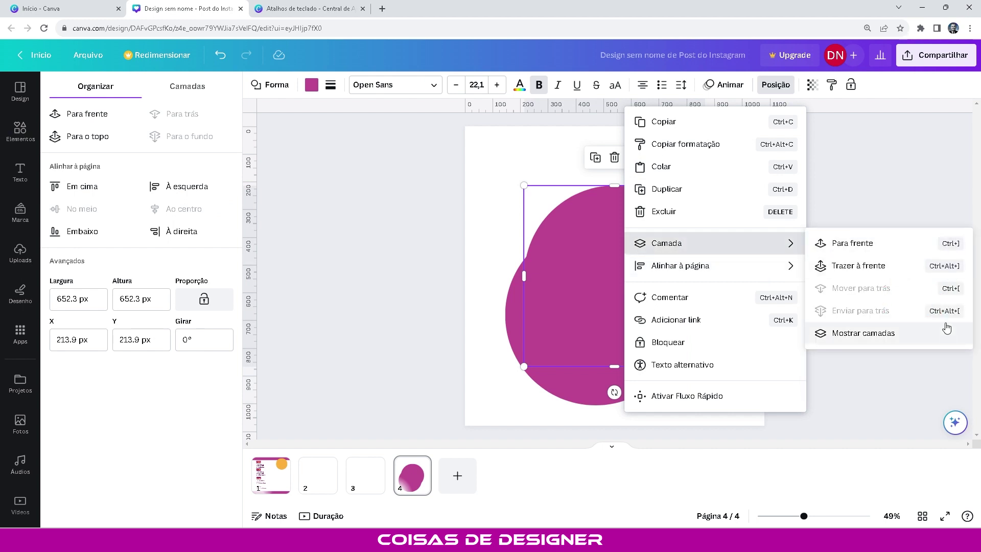
{"action": "left_click", "coordinate": [515, 183]}
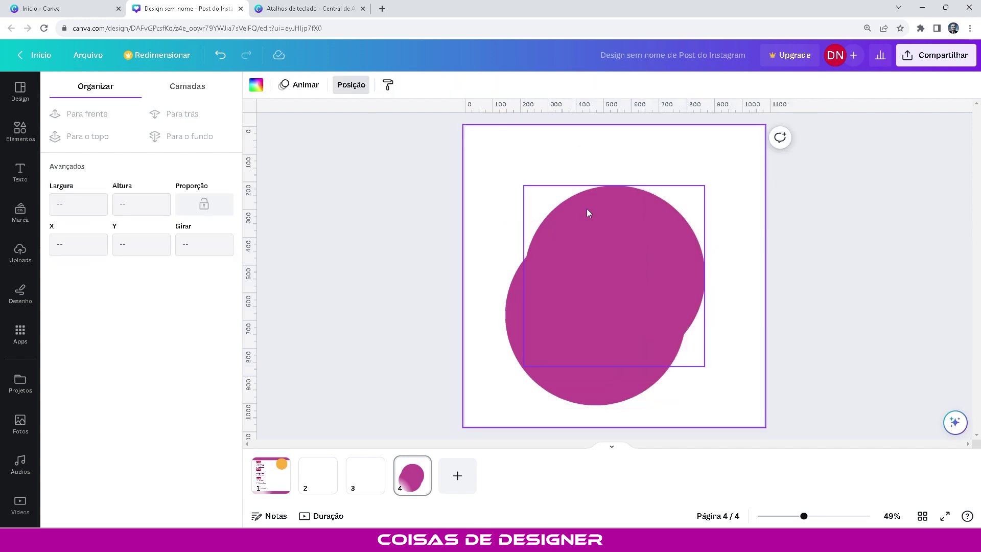
{"action": "left_click", "coordinate": [539, 347]}
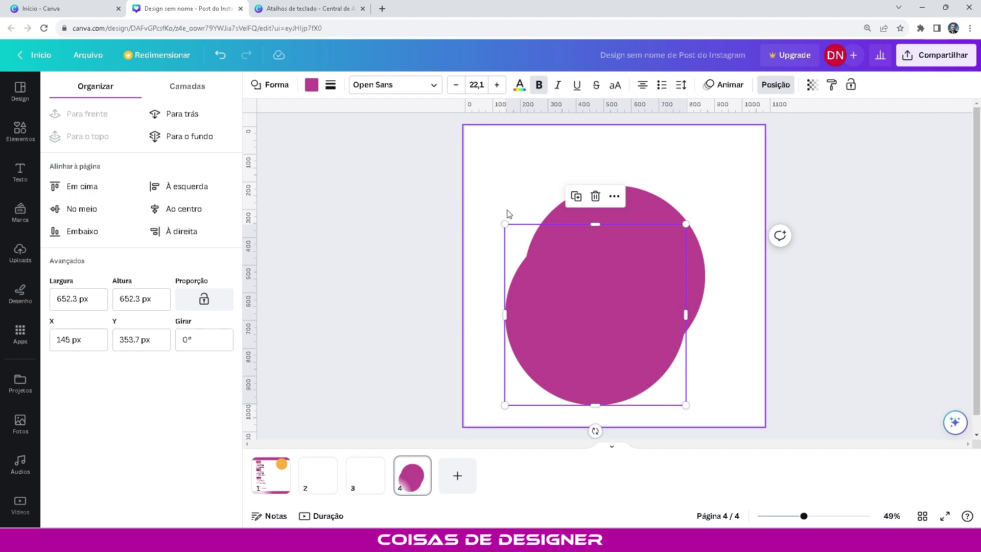
Step: Delete both large purple circles so that page 4 is left blank
{"action": "key", "text": "Delete"}
{"action": "left_click", "coordinate": [501, 197]}
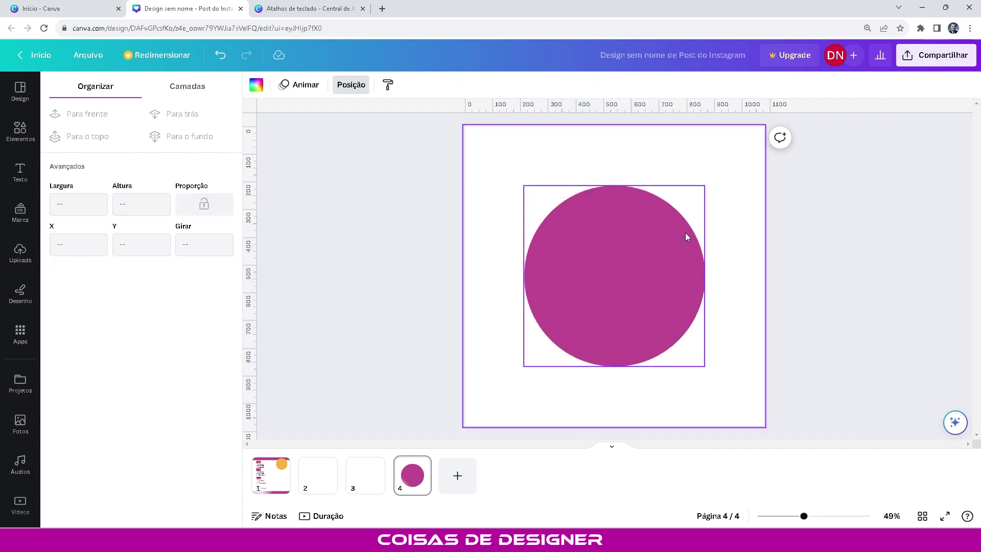
{"action": "left_click", "coordinate": [629, 238]}
{"action": "key", "text": "Delete"}
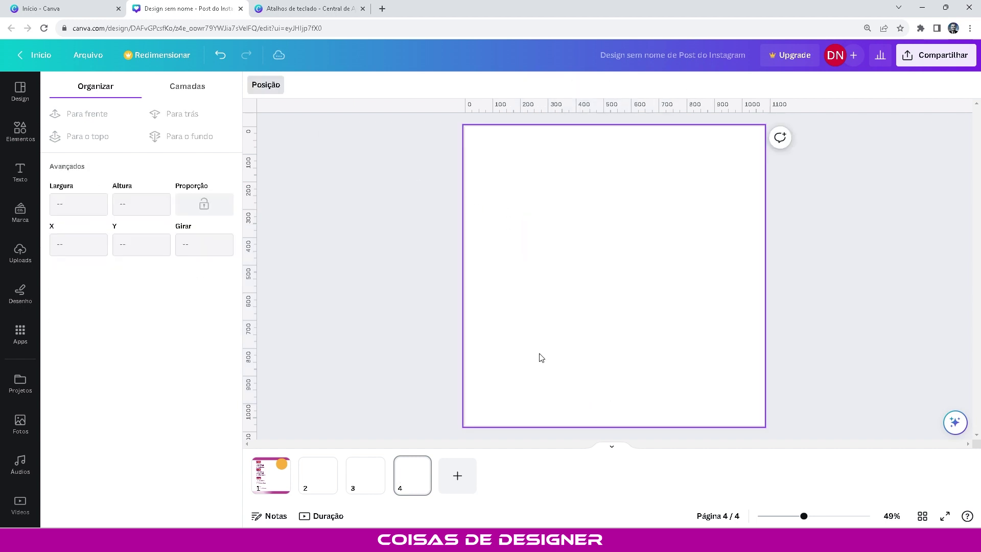
{"action": "left_click", "coordinate": [552, 303]}
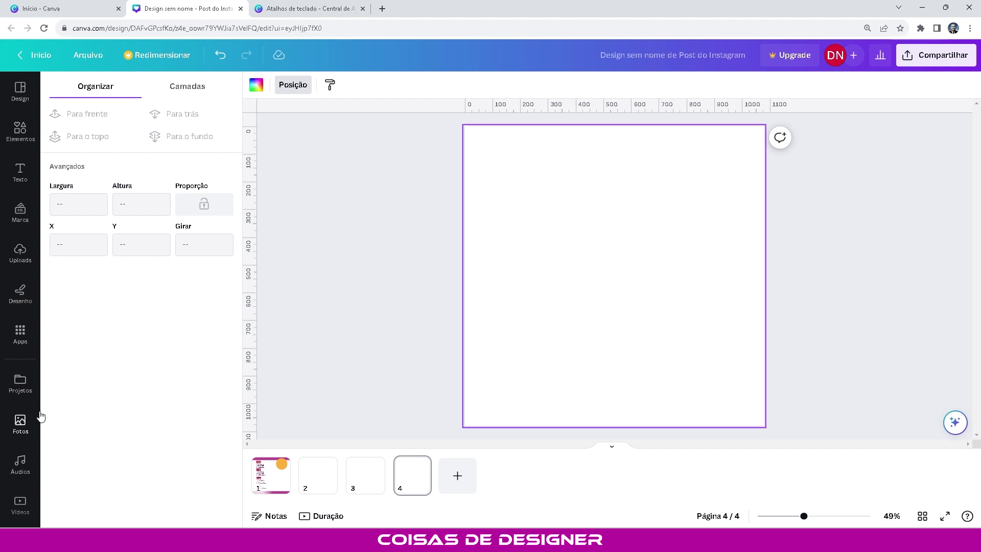
Step: Open the photo library with the "correndo" results and delete page 1 containing the event schedule
{"action": "left_click", "coordinate": [21, 430]}
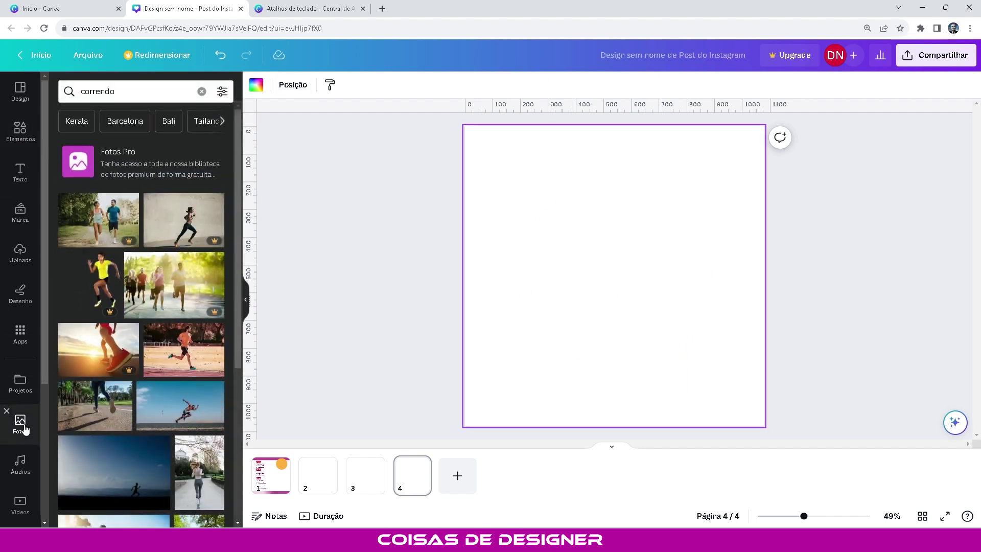
{"action": "left_click", "coordinate": [278, 463]}
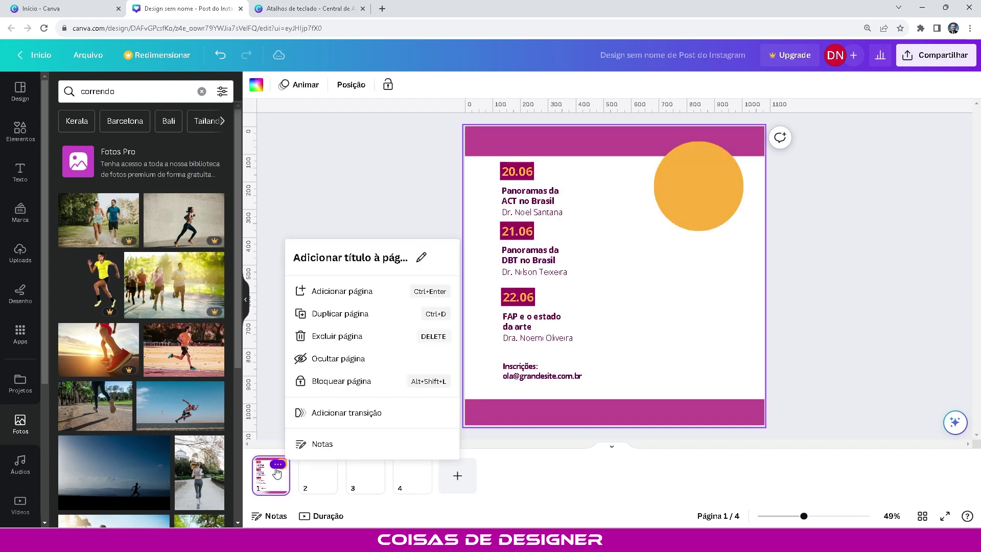
{"action": "left_click", "coordinate": [333, 336]}
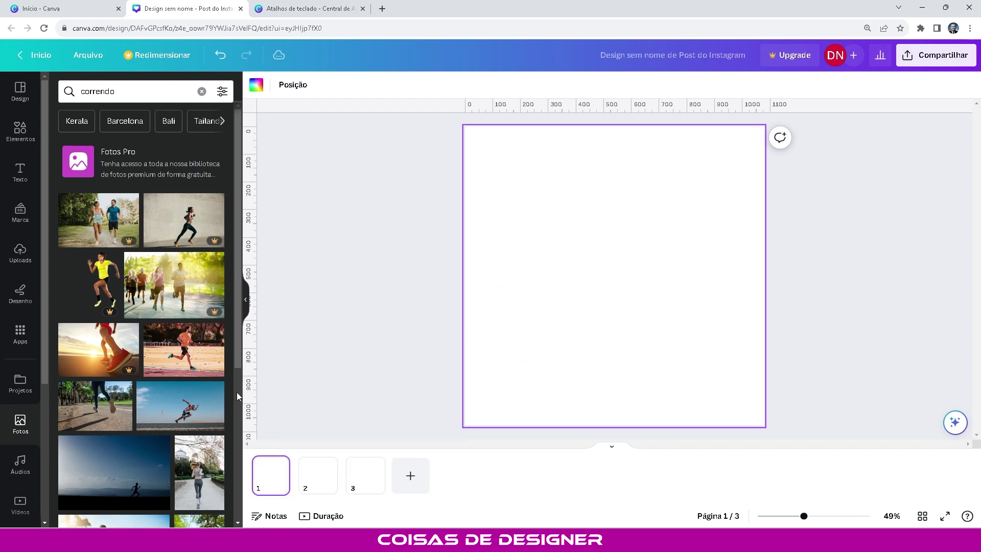
Step: Fill pages 1 to 3 with background photos: the sprinter against blue sky, the close-up of running legs, and the runner on the autumn forest road
{"action": "scroll", "coordinate": [131, 326], "scroll_direction": "down", "scroll_amount": 3}
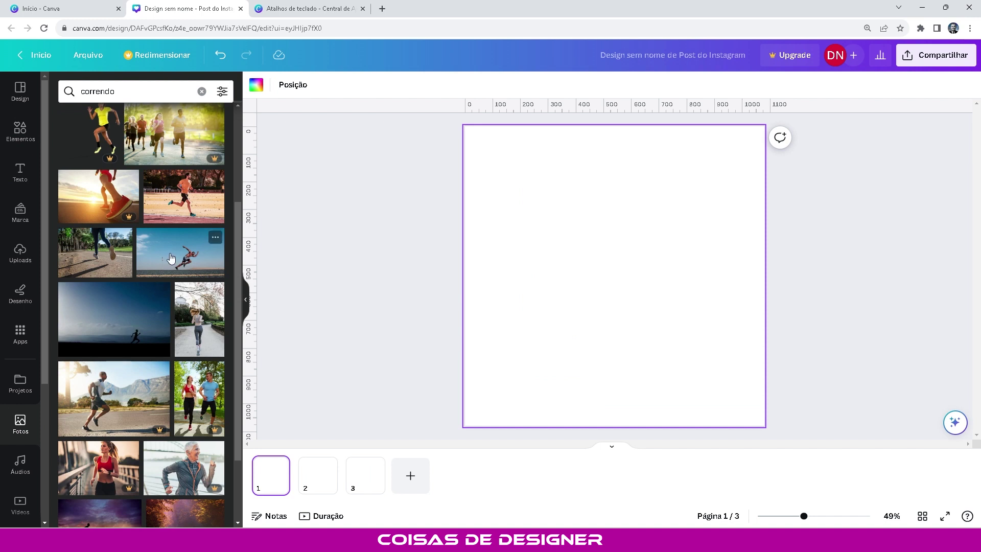
{"action": "left_click_drag", "start_coordinate": [186, 268], "coordinate": [466, 296]}
{"action": "left_click", "coordinate": [318, 475]}
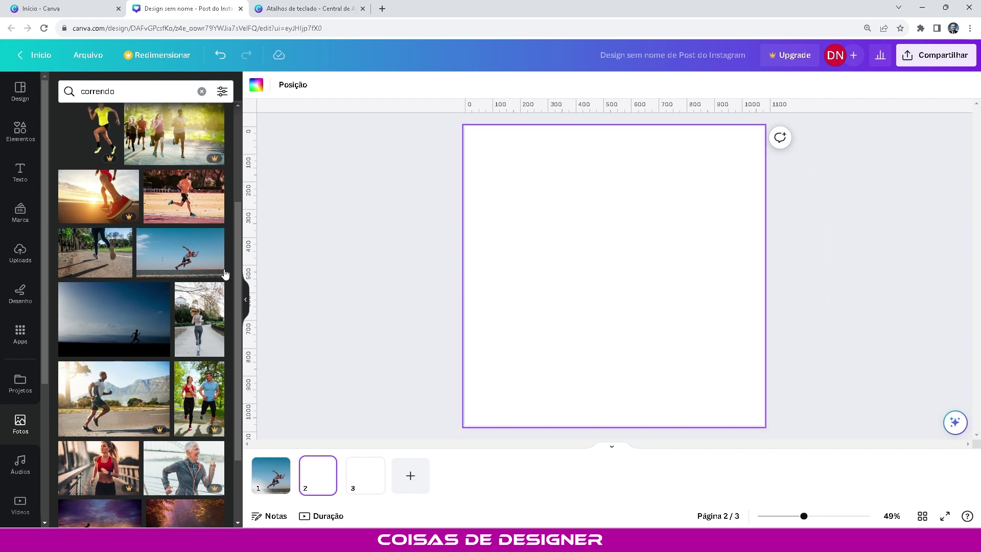
{"action": "left_click_drag", "start_coordinate": [113, 256], "coordinate": [467, 251]}
{"action": "left_click", "coordinate": [355, 485]}
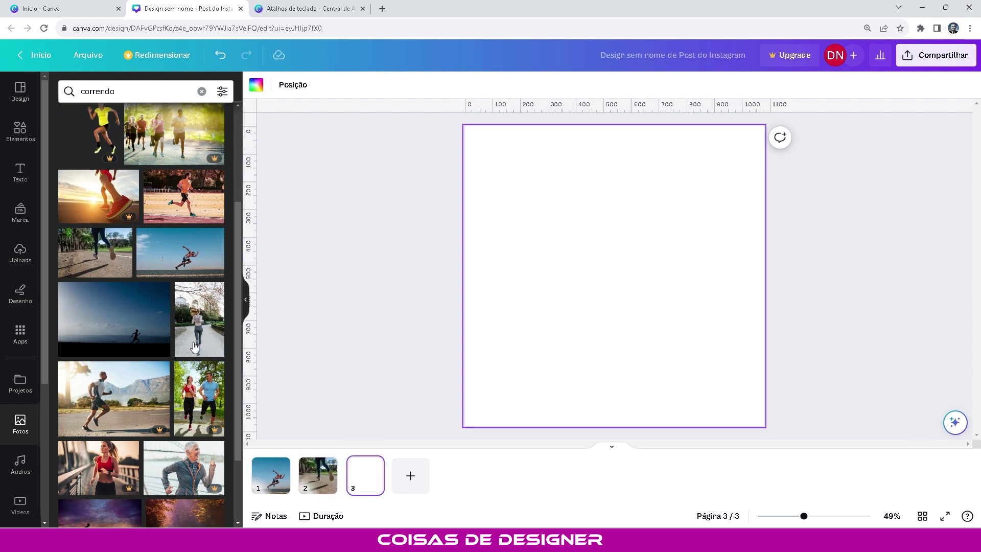
{"action": "scroll", "coordinate": [194, 347], "scroll_direction": "down", "scroll_amount": 2}
{"action": "left_click_drag", "start_coordinate": [177, 434], "coordinate": [458, 314]}
{"action": "left_click", "coordinate": [398, 333]}
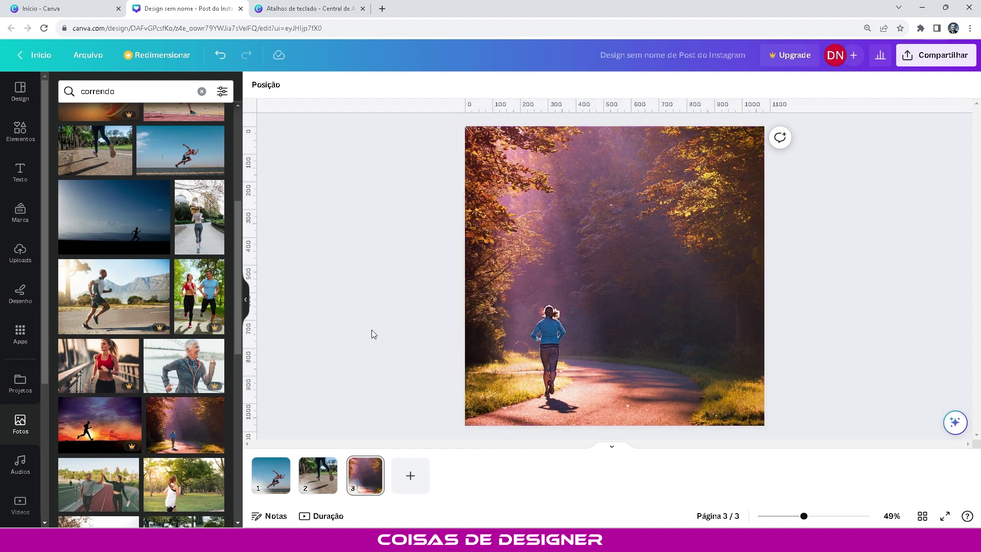
Step: Review the background photos on pages 1, 2 and 3 in order
{"action": "left_click", "coordinate": [275, 488]}
{"action": "left_click", "coordinate": [317, 475]}
{"action": "left_click", "coordinate": [349, 483]}
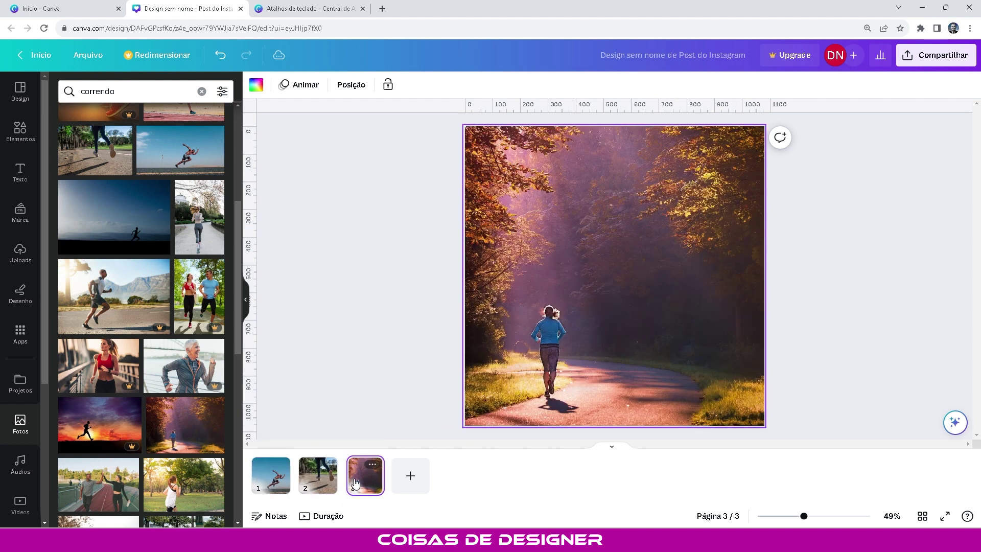
{"action": "left_click", "coordinate": [357, 345]}
Step: Present the design in full screen starting from page 1, and advance to the second page
{"action": "left_click", "coordinate": [266, 480]}
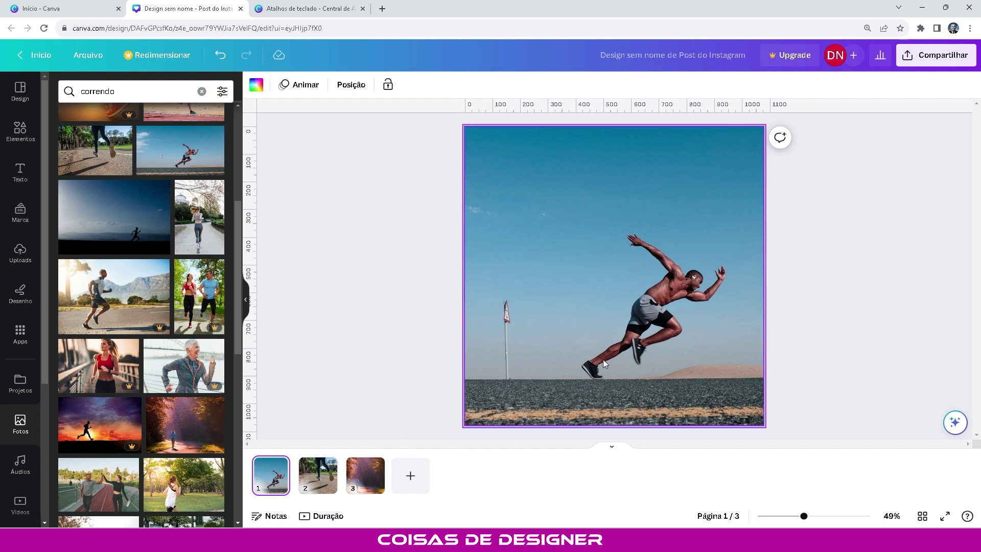
{"action": "left_click", "coordinate": [378, 284]}
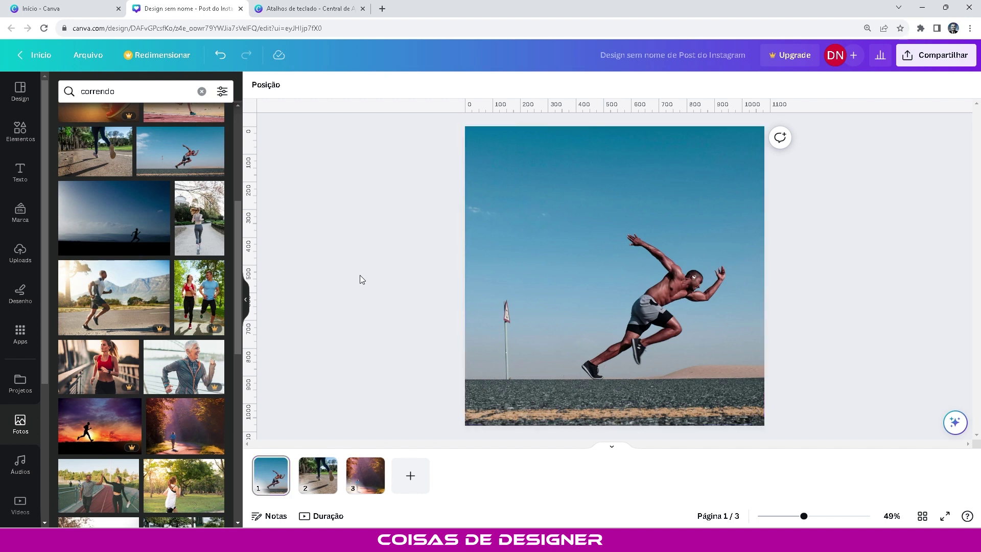
{"action": "key", "text": "ctrl+alt+p"}
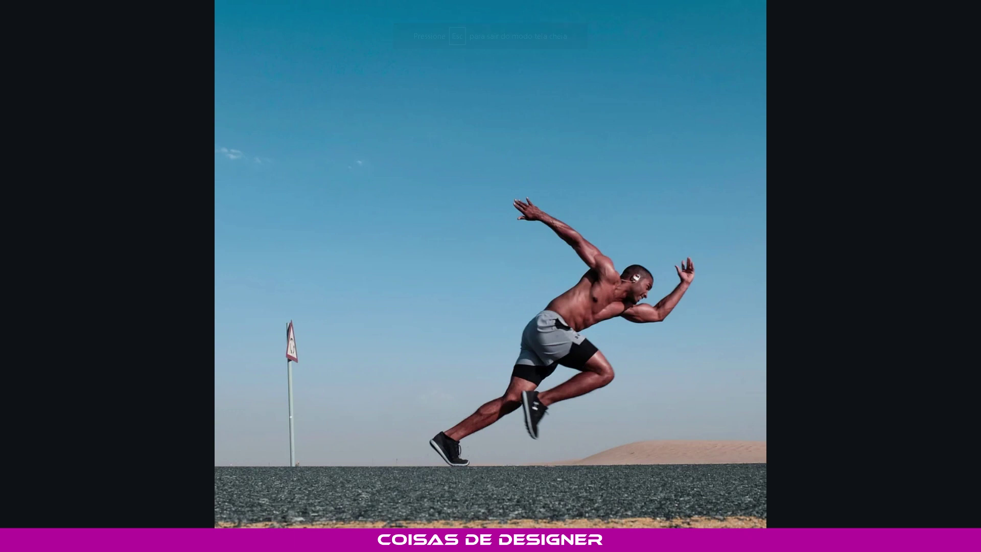
{"action": "key", "text": "Right"}
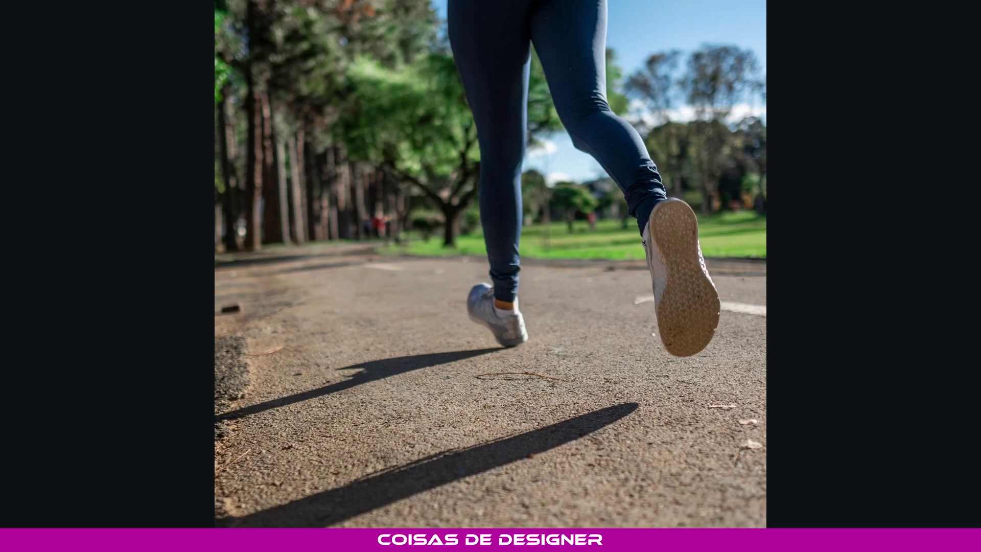